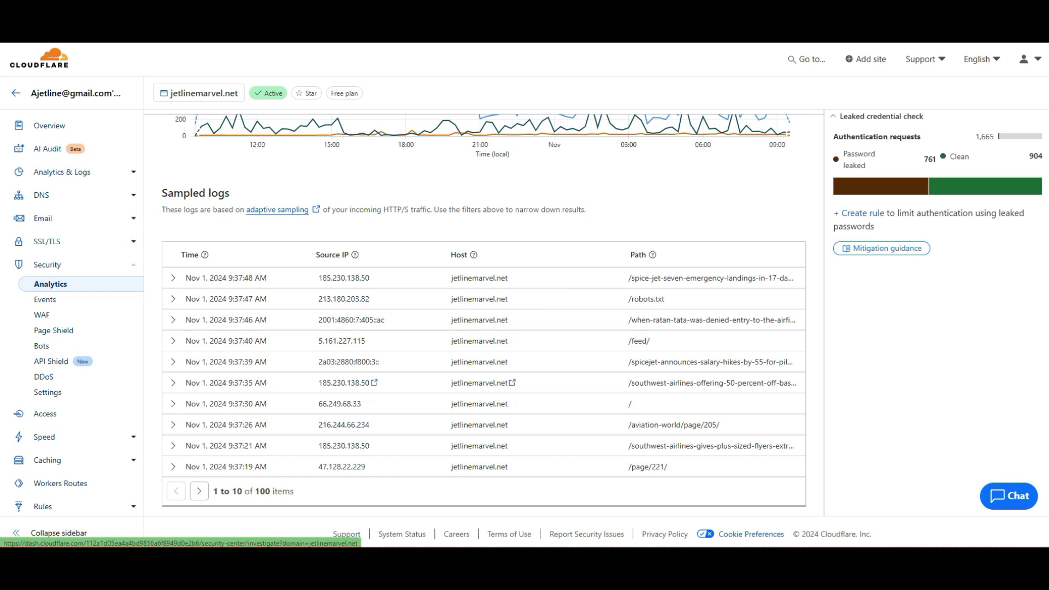
Step: Examine the Security Analytics page for jetlinemarvel.net, covering the top statistics, traffic analysis chart and account abuse details
{"action": "scroll", "coordinate": [512, 319], "scroll_direction": "up", "scroll_amount": 6}
{"action": "scroll", "coordinate": [485, 328], "scroll_direction": "up", "scroll_amount": 3}
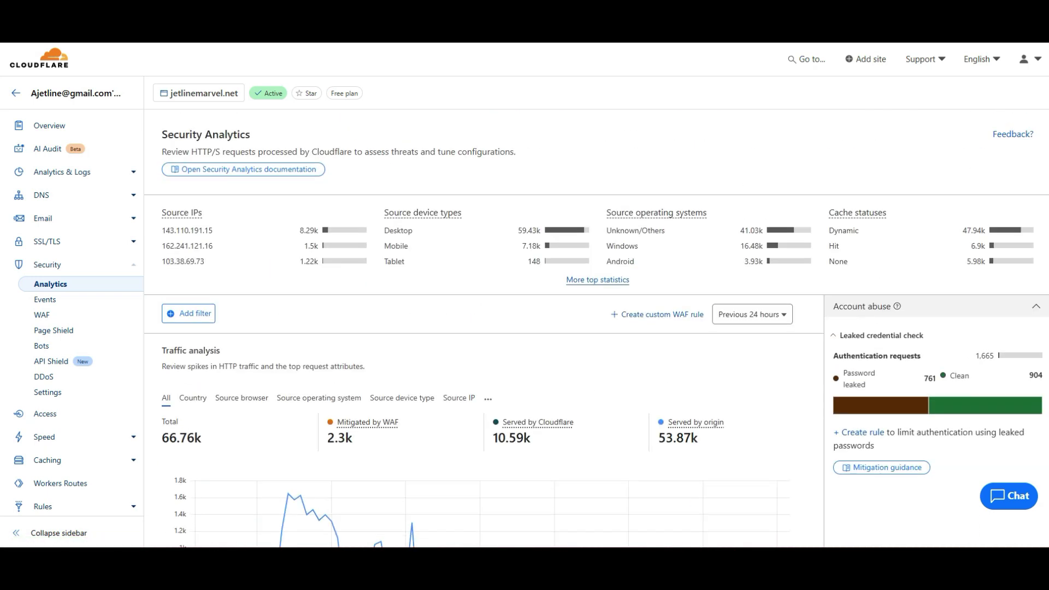
{"action": "scroll", "coordinate": [484, 328], "scroll_direction": "down", "scroll_amount": 5}
{"action": "scroll", "coordinate": [484, 328], "scroll_direction": "up", "scroll_amount": 5}
{"action": "scroll", "coordinate": [597, 328], "scroll_direction": "down", "scroll_amount": 3}
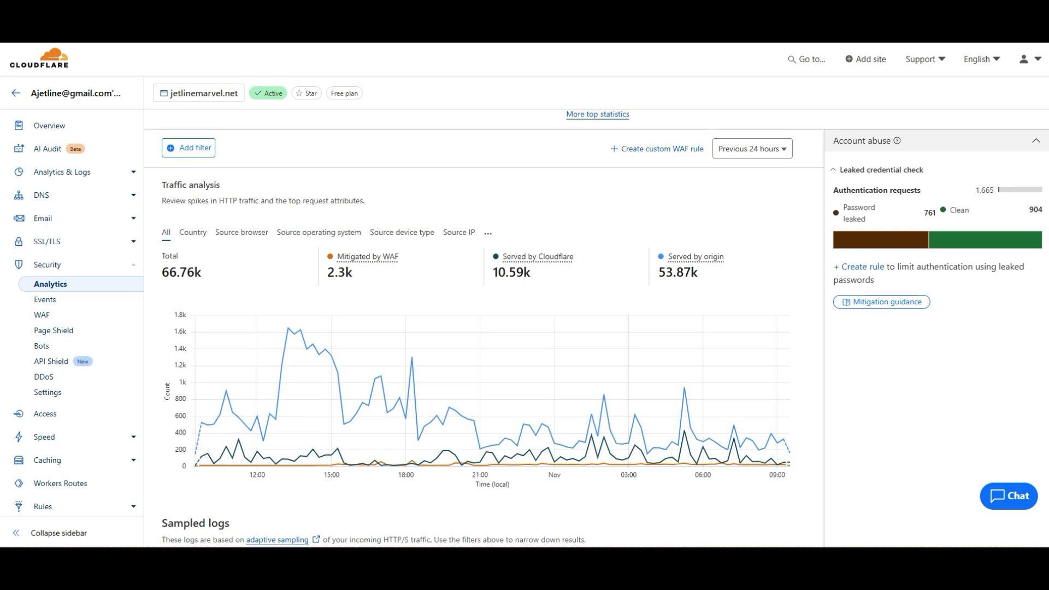
{"action": "scroll", "coordinate": [597, 328], "scroll_direction": "up", "scroll_amount": 3}
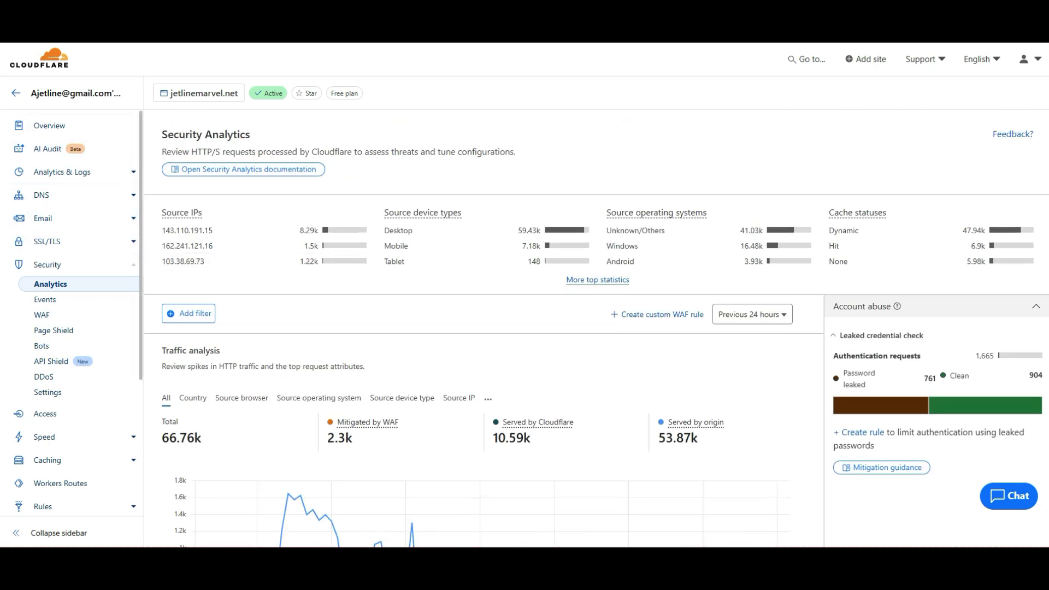
Step: Return to the account home, open the jetlinemarvel.net domain and look over its overview statistics and quick actions
{"action": "left_click", "coordinate": [39, 58]}
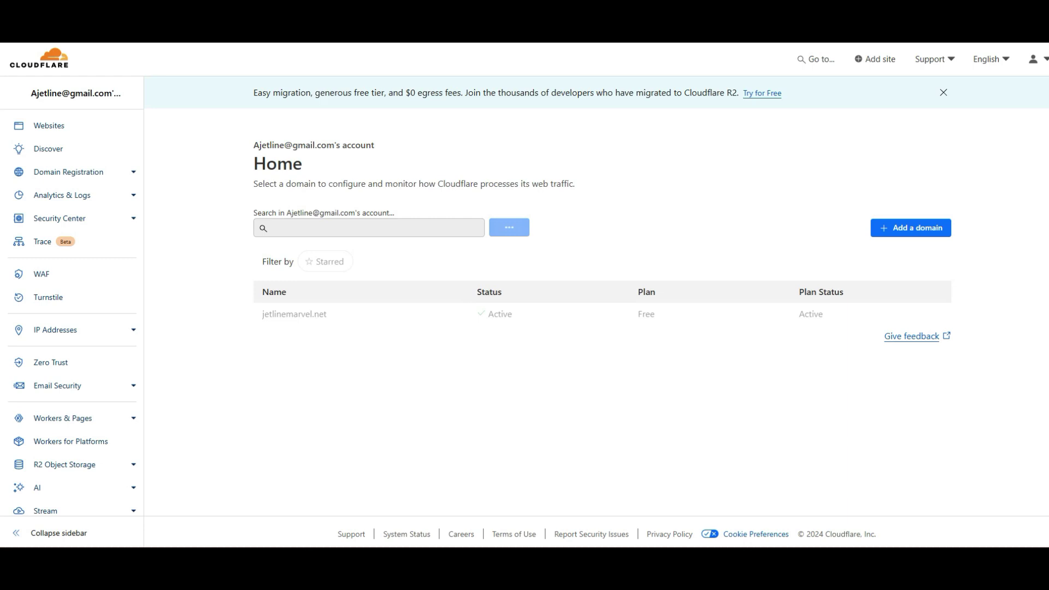
{"action": "left_click", "coordinate": [294, 314]}
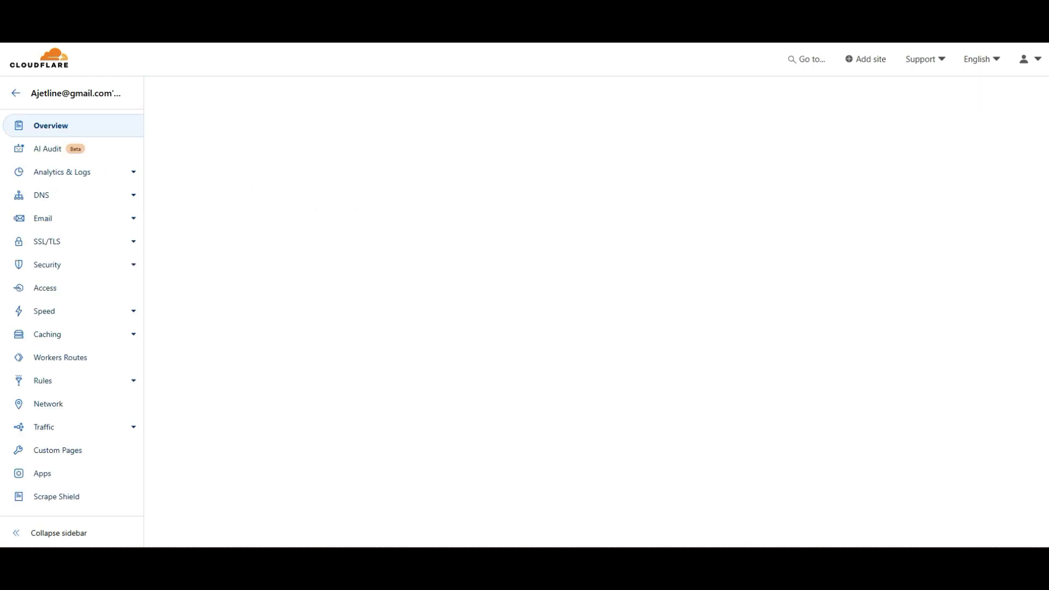
{"action": "scroll", "coordinate": [595, 328], "scroll_direction": "down", "scroll_amount": 3}
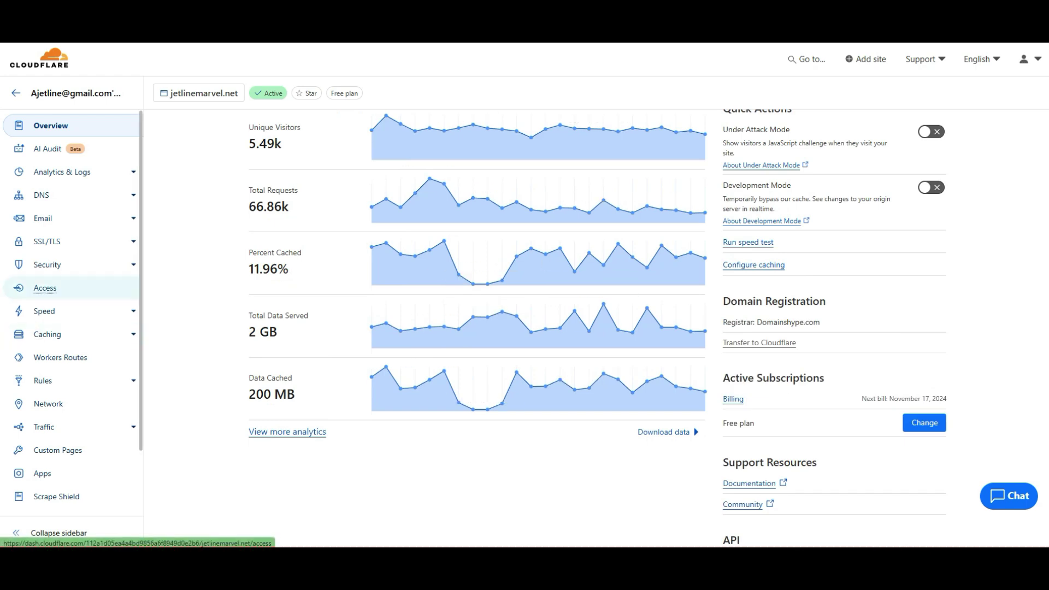
Step: Open Security Analytics for the domain and review the traffic analysis chart and sampled logs
{"action": "left_click", "coordinate": [47, 265]}
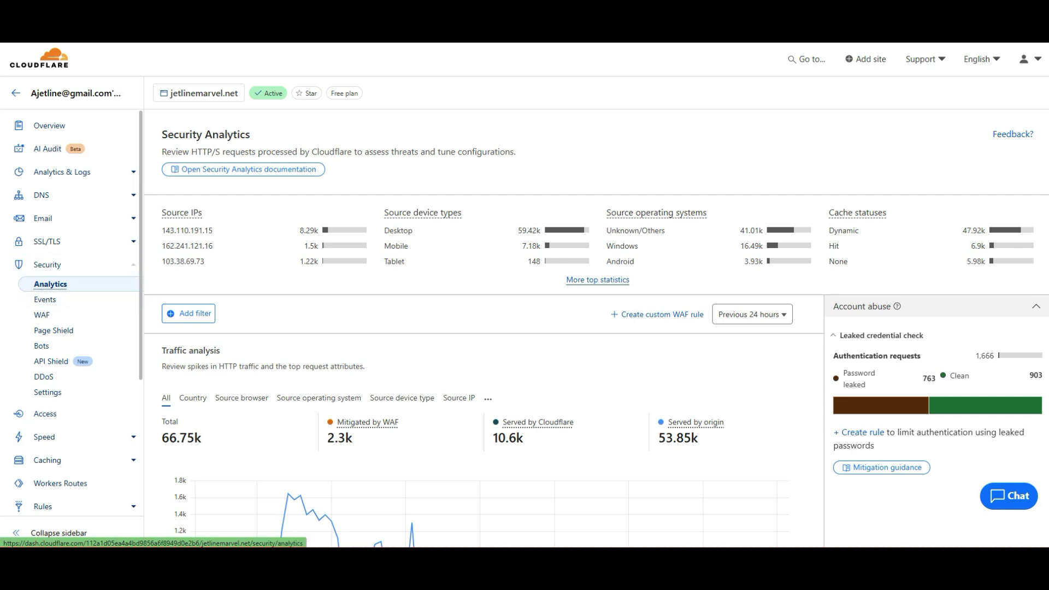
{"action": "scroll", "coordinate": [573, 328], "scroll_direction": "down", "scroll_amount": 5}
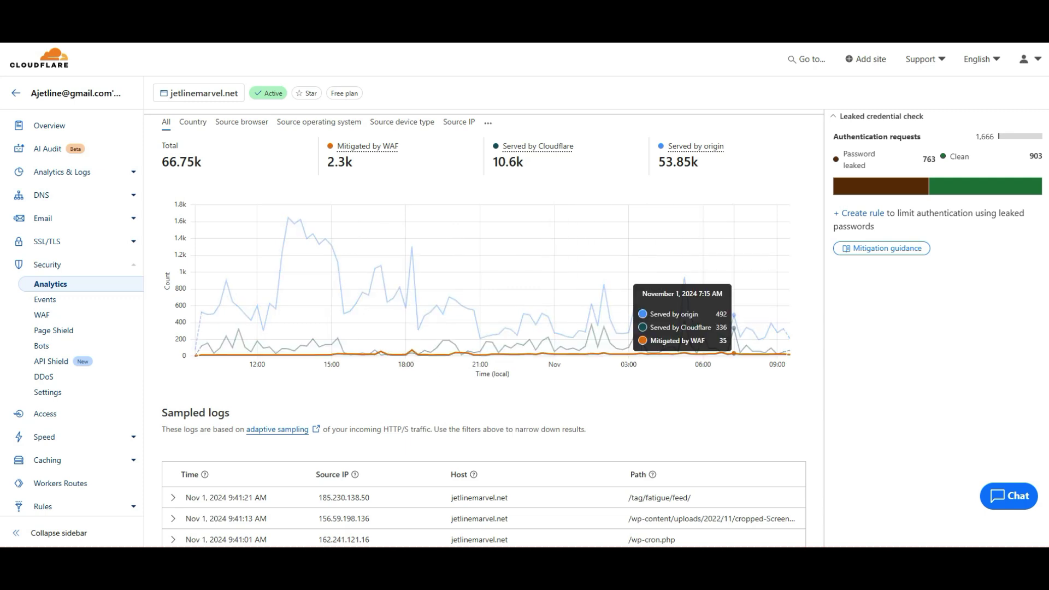
{"action": "scroll", "coordinate": [483, 355], "scroll_direction": "down", "scroll_amount": 4}
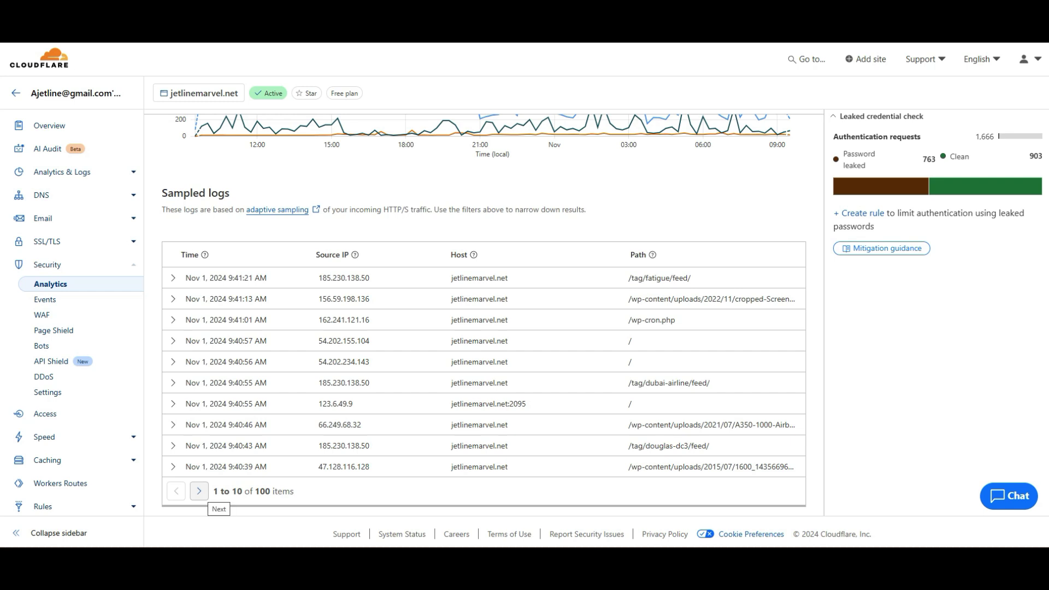
Step: Page through the sampled logs to check source IPs and requested paths, return to the first entries and review the traffic chart
{"action": "left_click", "coordinate": [199, 491]}
{"action": "left_click", "coordinate": [199, 491]}
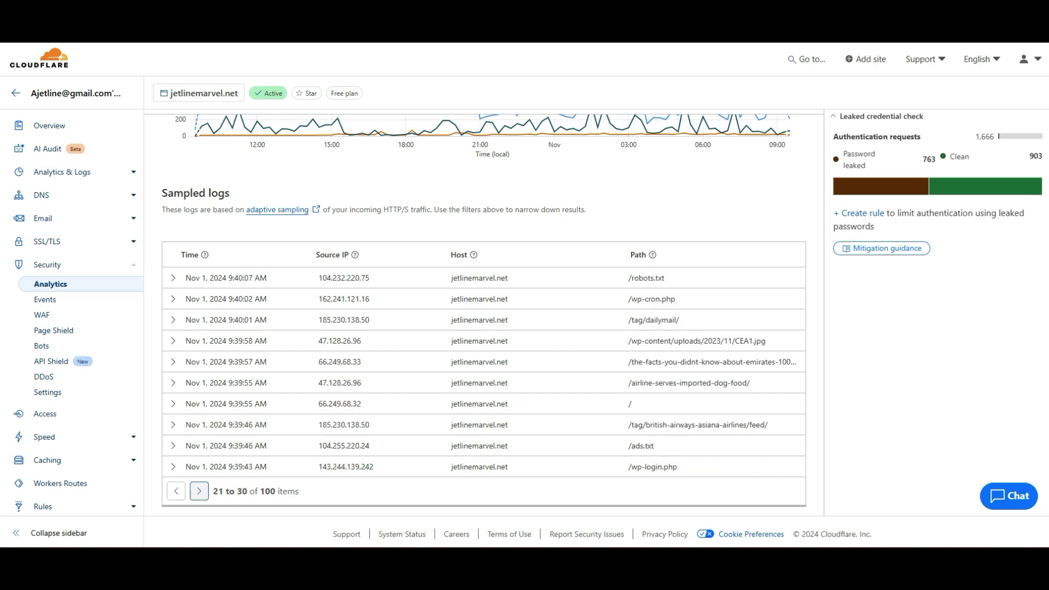
{"action": "left_click", "coordinate": [199, 491]}
{"action": "left_click", "coordinate": [199, 491]}
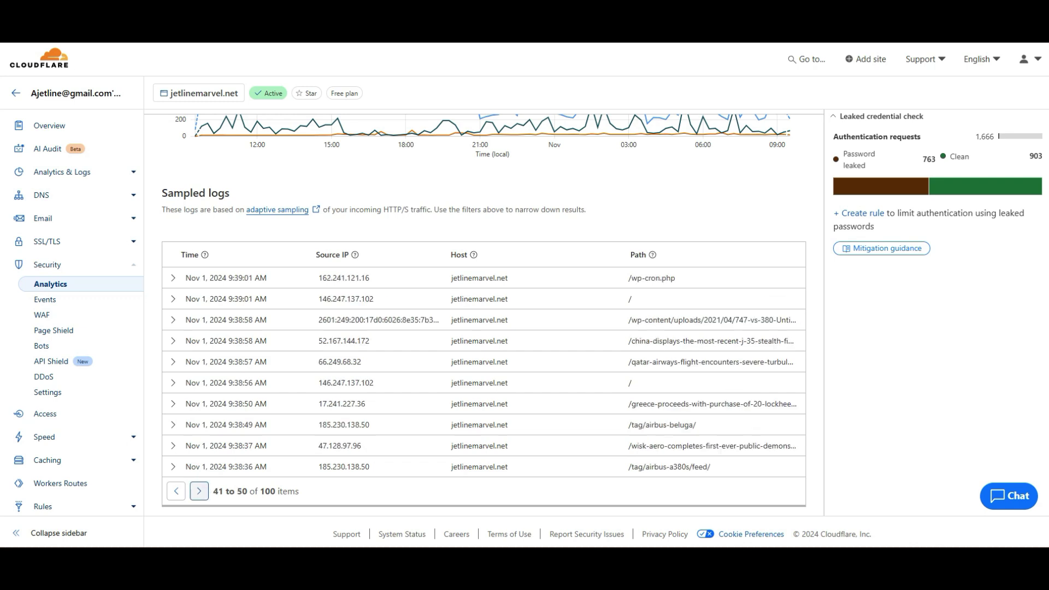
{"action": "left_click", "coordinate": [199, 491]}
{"action": "left_click", "coordinate": [200, 492]}
{"action": "left_click", "coordinate": [200, 491]}
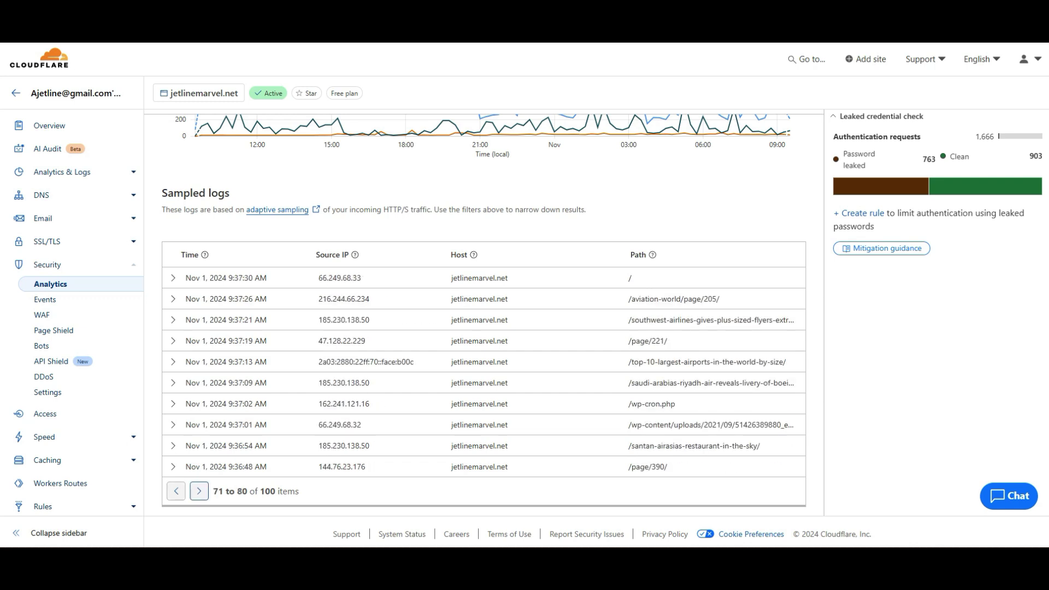
{"action": "left_click", "coordinate": [176, 492]}
{"action": "left_click", "coordinate": [176, 491]}
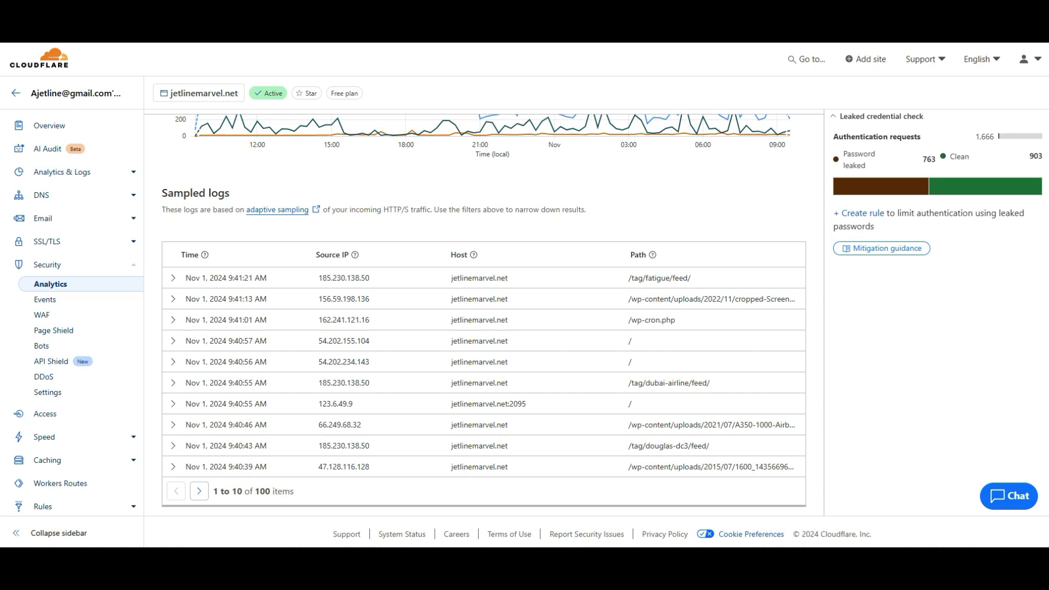
{"action": "scroll", "coordinate": [482, 278], "scroll_direction": "up", "scroll_amount": 10}
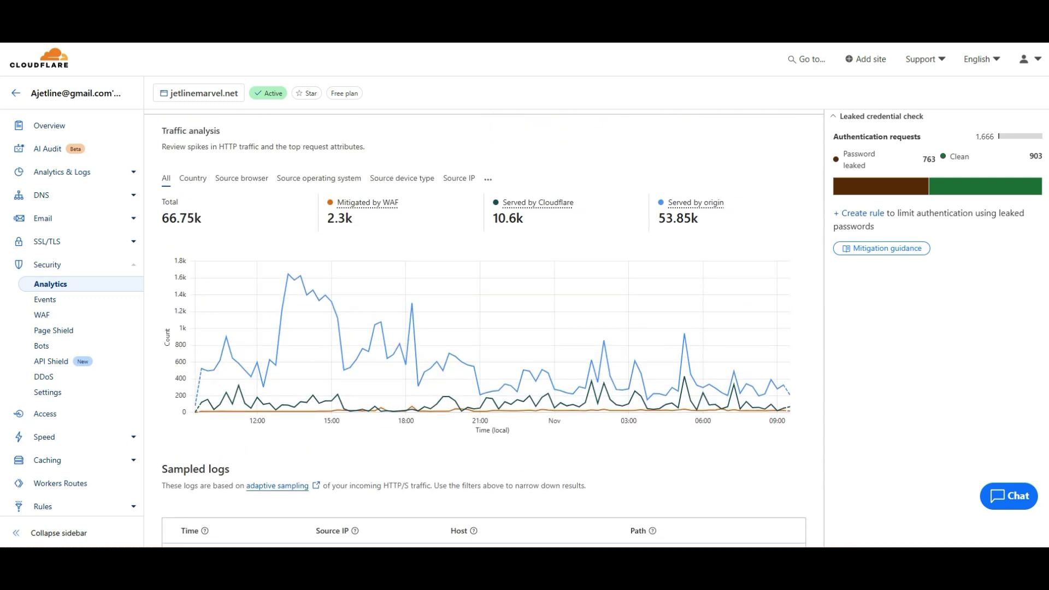
{"action": "scroll", "coordinate": [481, 278], "scroll_direction": "down", "scroll_amount": 4}
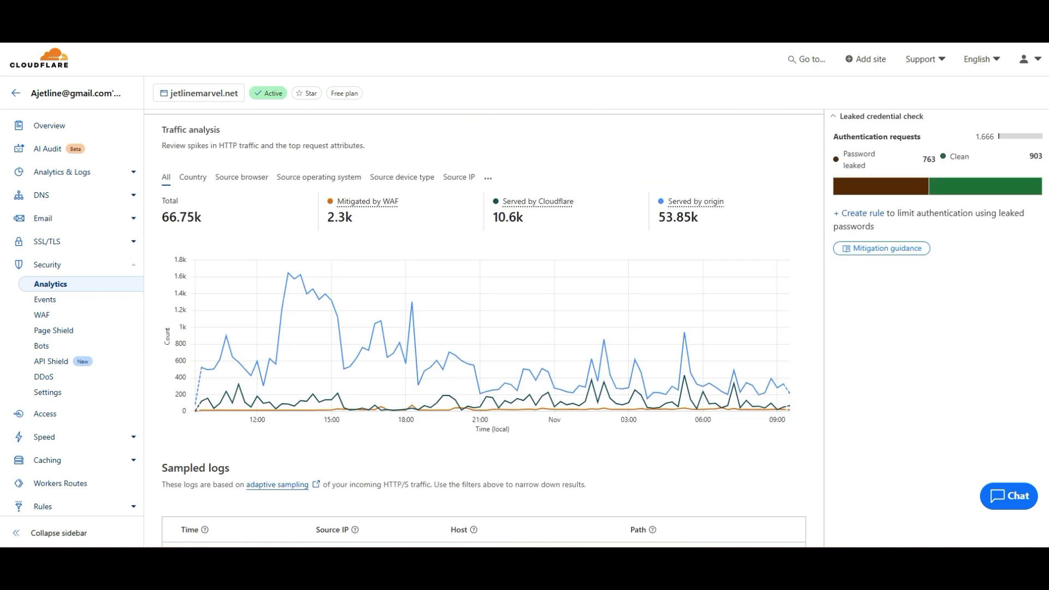
Step: Open the domain's WAF settings and look over the managed rules page
{"action": "left_click", "coordinate": [42, 315]}
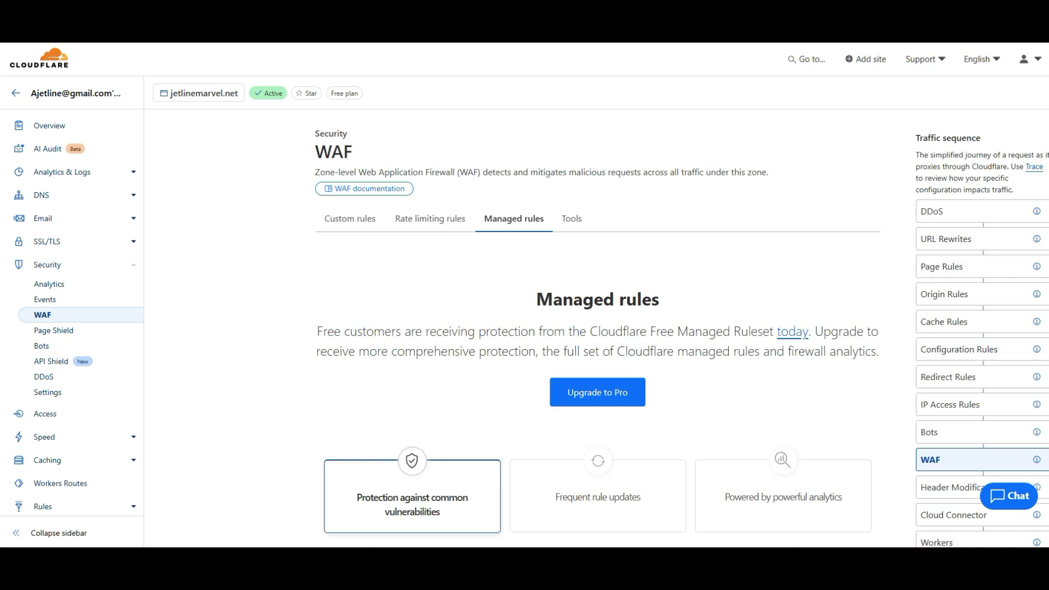
{"action": "scroll", "coordinate": [597, 327], "scroll_direction": "down", "scroll_amount": 5}
{"action": "scroll", "coordinate": [597, 328], "scroll_direction": "up", "scroll_amount": 5}
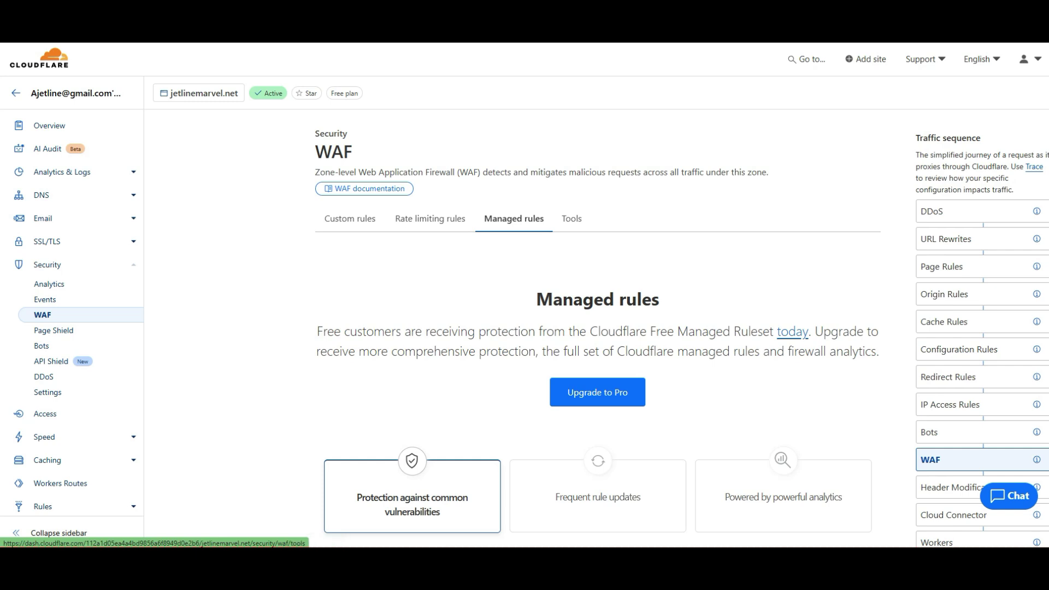
Step: Open the WAF custom rules, review the existing rules and rule templates, and start creating a rule
{"action": "left_click", "coordinate": [350, 218]}
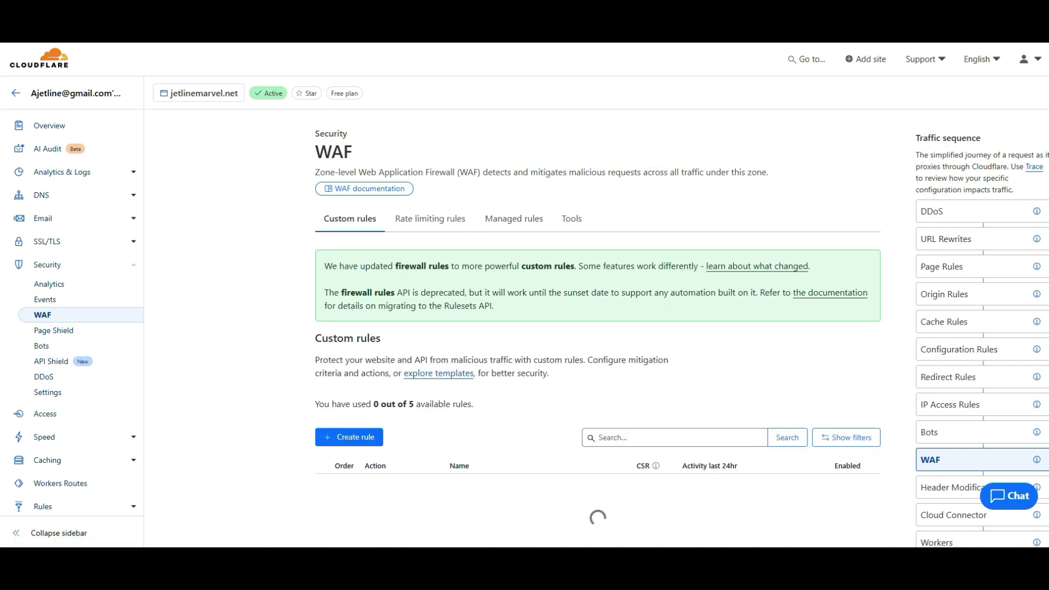
{"action": "scroll", "coordinate": [598, 328], "scroll_direction": "down", "scroll_amount": 2}
{"action": "scroll", "coordinate": [598, 328], "scroll_direction": "down", "scroll_amount": 3}
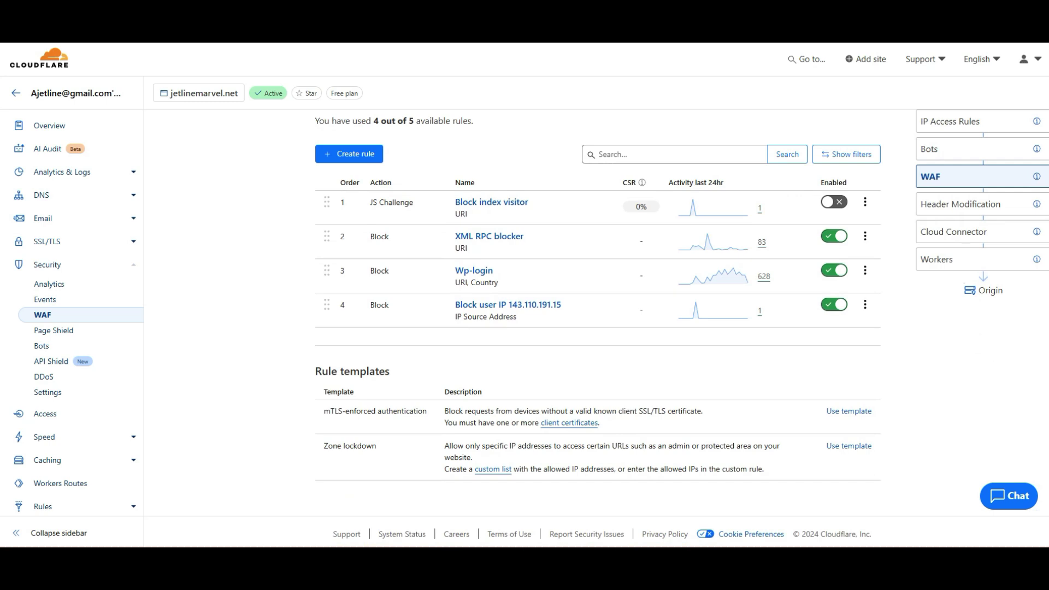
{"action": "scroll", "coordinate": [598, 328], "scroll_direction": "up", "scroll_amount": 3}
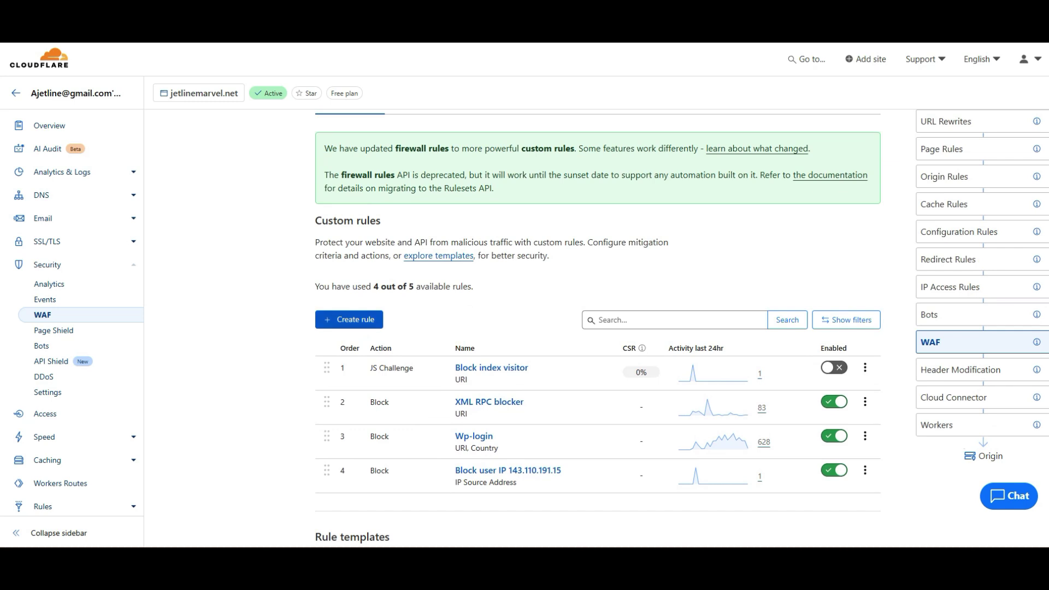
{"action": "left_click", "coordinate": [348, 320]}
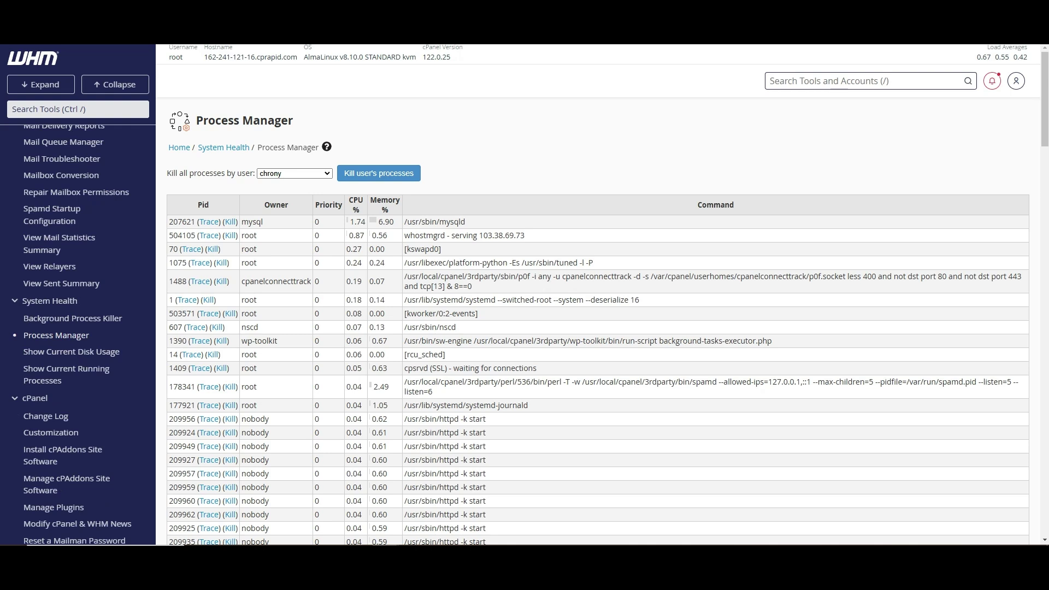
Step: Examine the running processes with their CPU and memory usage in WHM's Process Manager
{"action": "scroll", "coordinate": [534, 459], "scroll_direction": "down", "scroll_amount": 3}
{"action": "scroll", "coordinate": [535, 459], "scroll_direction": "up", "scroll_amount": 3}
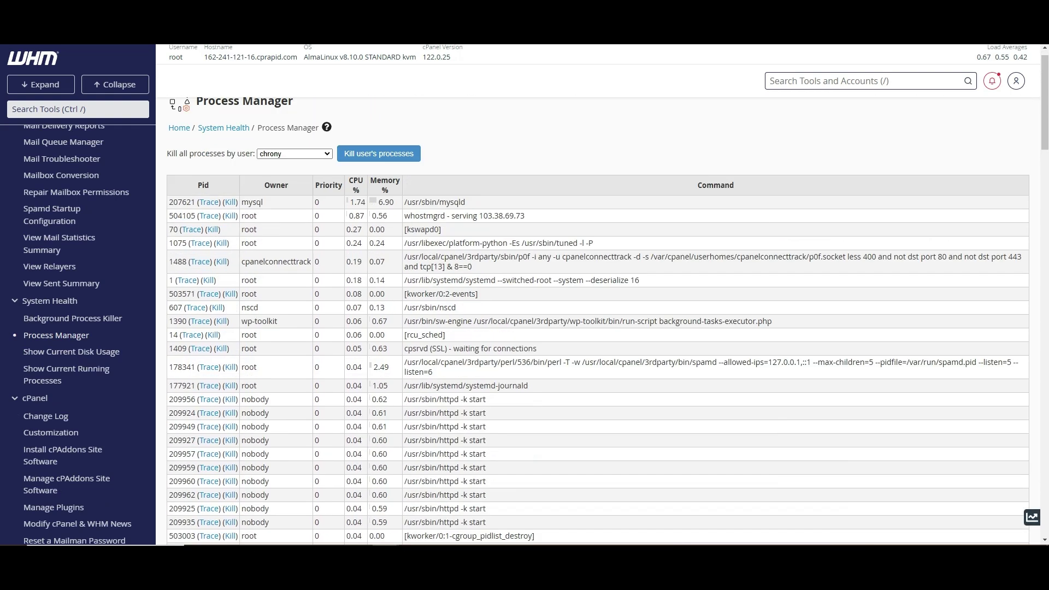
{"action": "scroll", "coordinate": [601, 328], "scroll_direction": "up", "scroll_amount": 1}
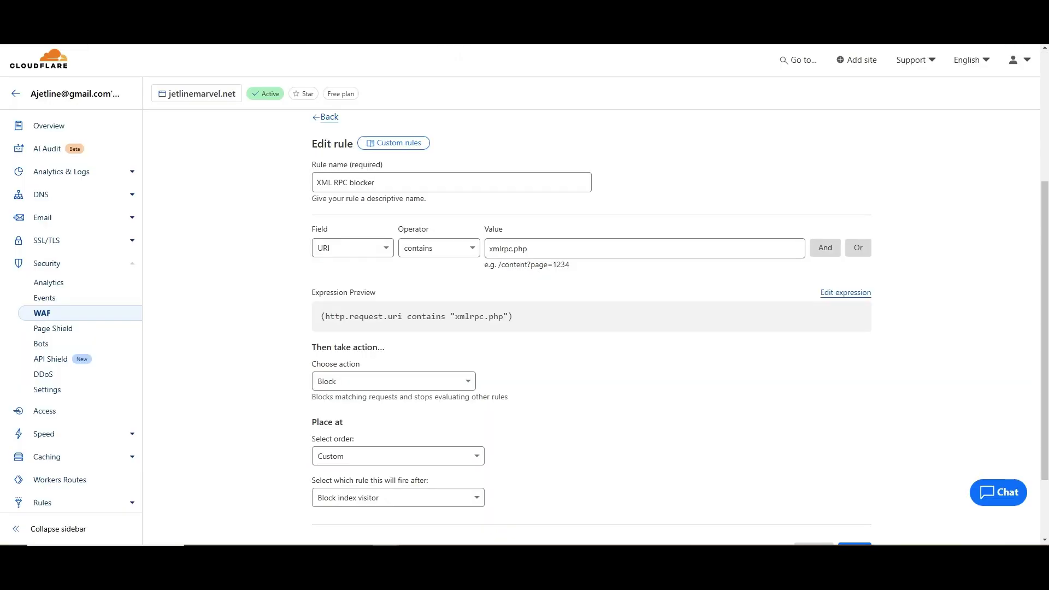
Step: Review the XML RPC blocker rule's name and its matching condition, field URI, operator contains, value xmlrpc.php
{"action": "scroll", "coordinate": [592, 328], "scroll_direction": "up", "scroll_amount": 4}
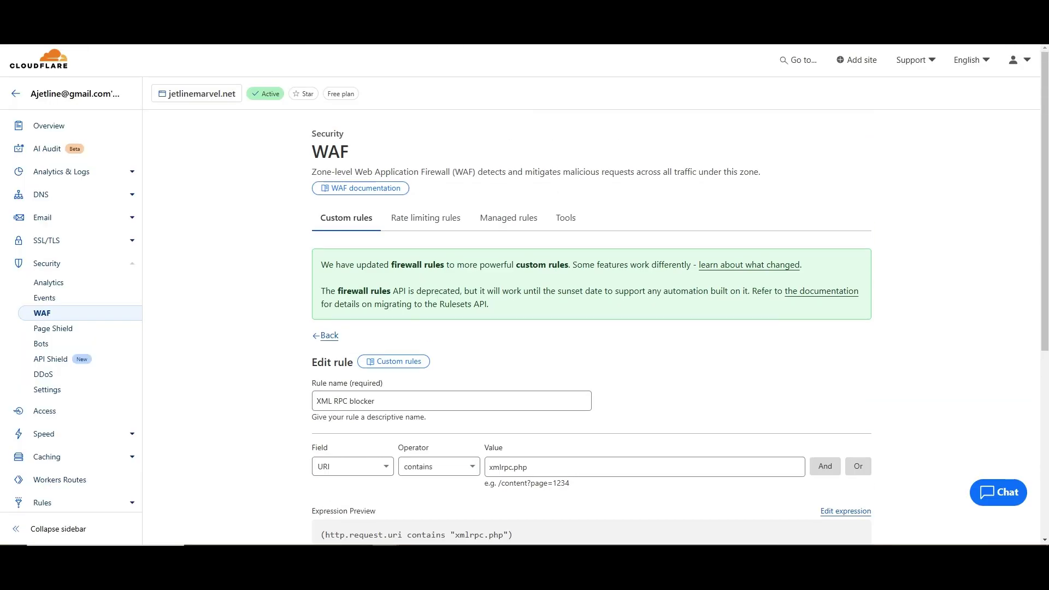
{"action": "scroll", "coordinate": [591, 327], "scroll_direction": "down", "scroll_amount": 3}
{"action": "left_click", "coordinate": [376, 237]}
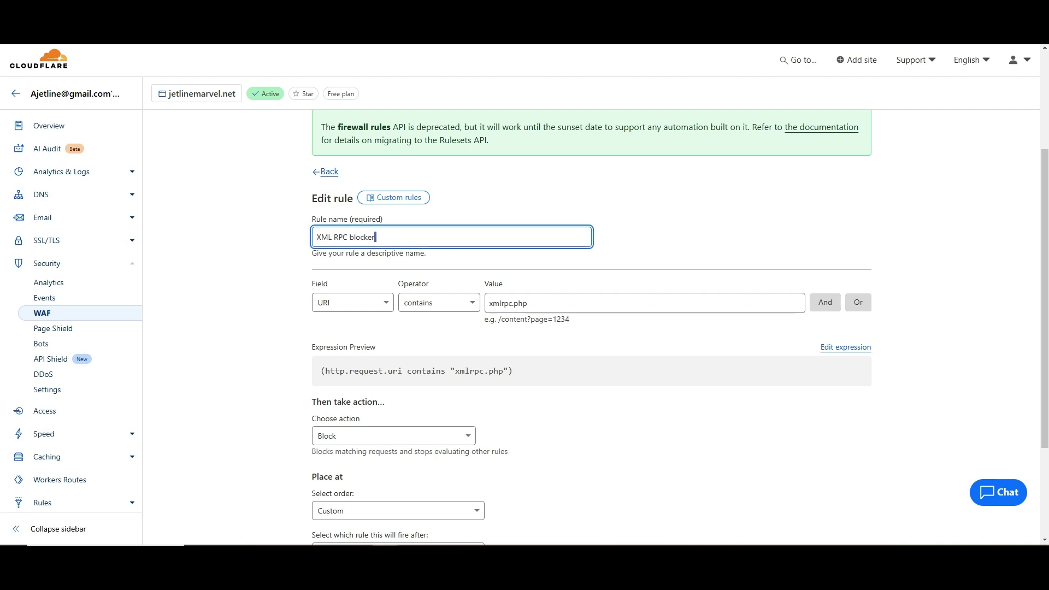
{"action": "key", "text": "ctrl+a"}
{"action": "left_click", "coordinate": [322, 302]}
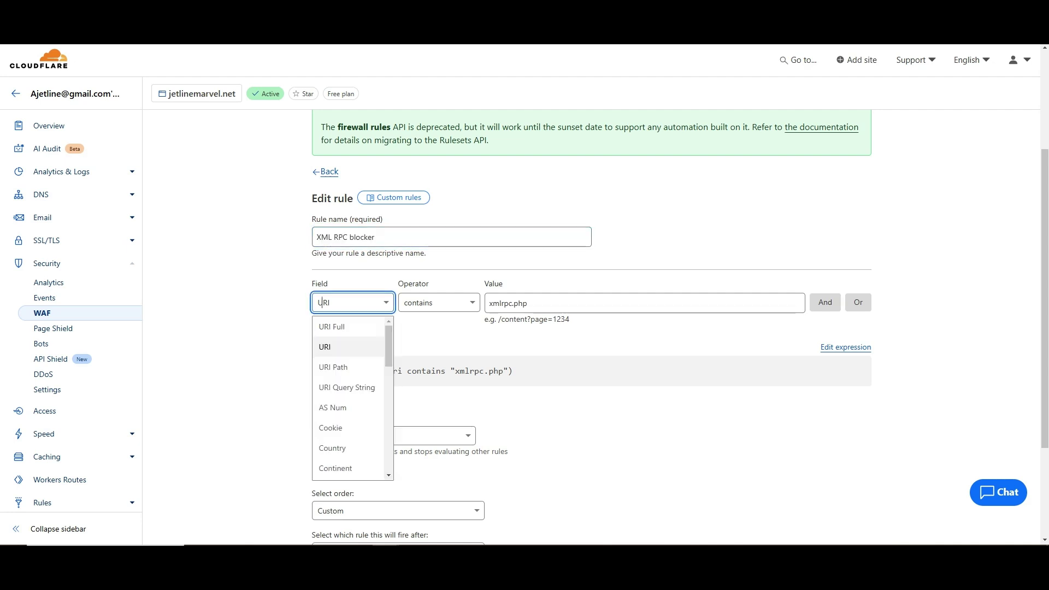
{"action": "key", "text": "Escape"}
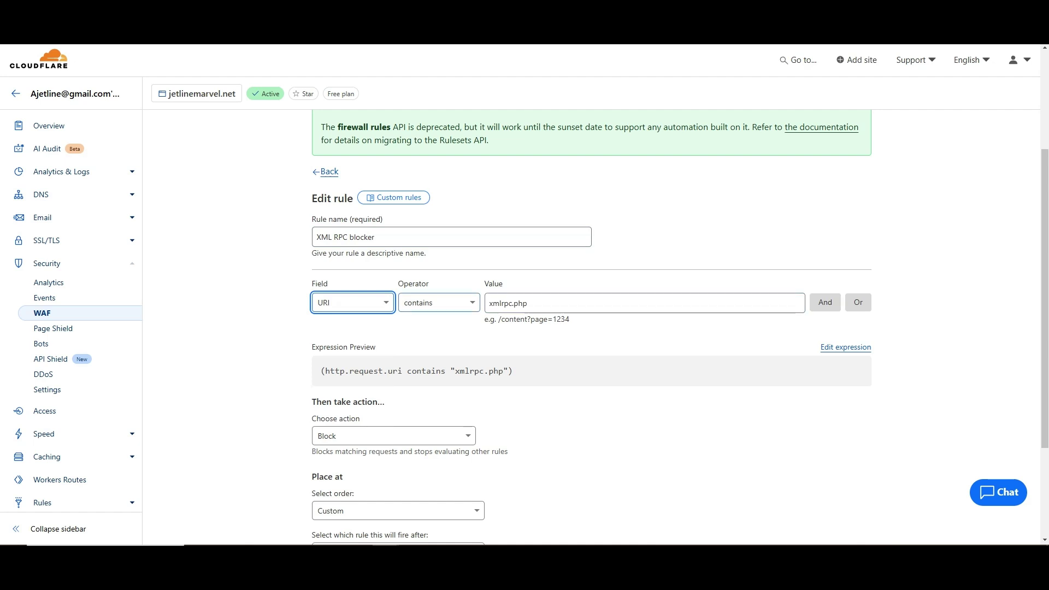
{"action": "left_click", "coordinate": [439, 303]}
{"action": "key", "text": "Escape"}
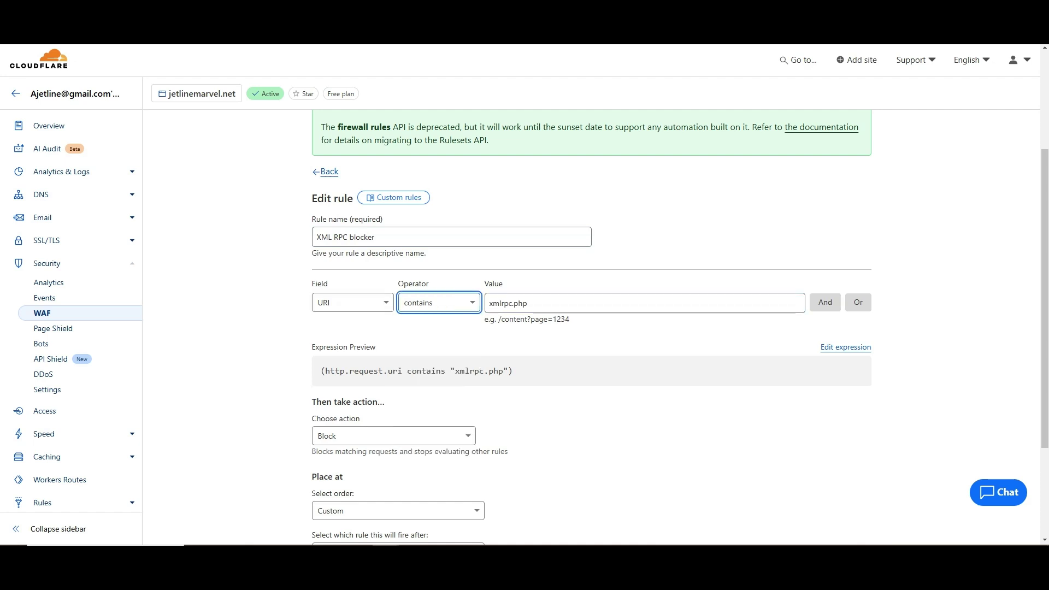
{"action": "left_click_drag", "start_coordinate": [527, 303], "coordinate": [488, 304]}
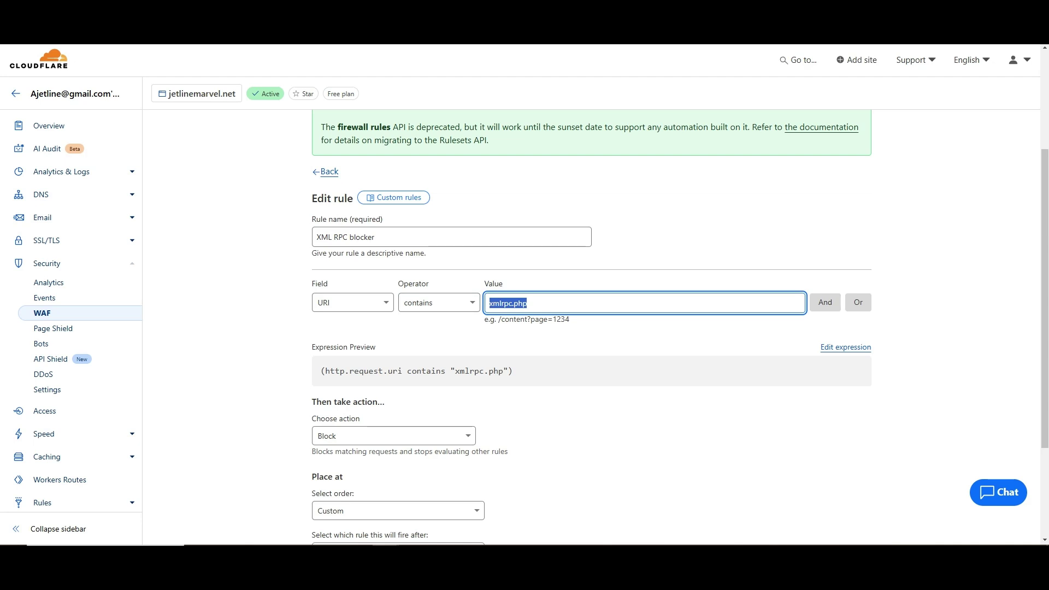
Step: Keep Block as the action of the XML RPC blocker rule, save it and check the custom rules list
{"action": "scroll", "coordinate": [591, 328], "scroll_direction": "down", "scroll_amount": 3}
{"action": "left_click", "coordinate": [394, 289]}
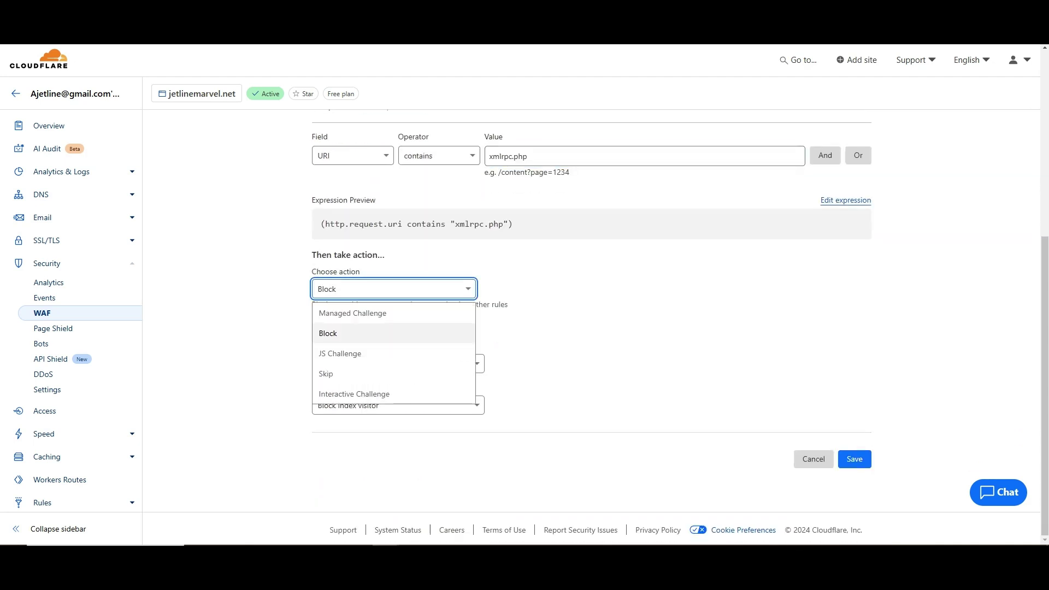
{"action": "key", "text": "Escape"}
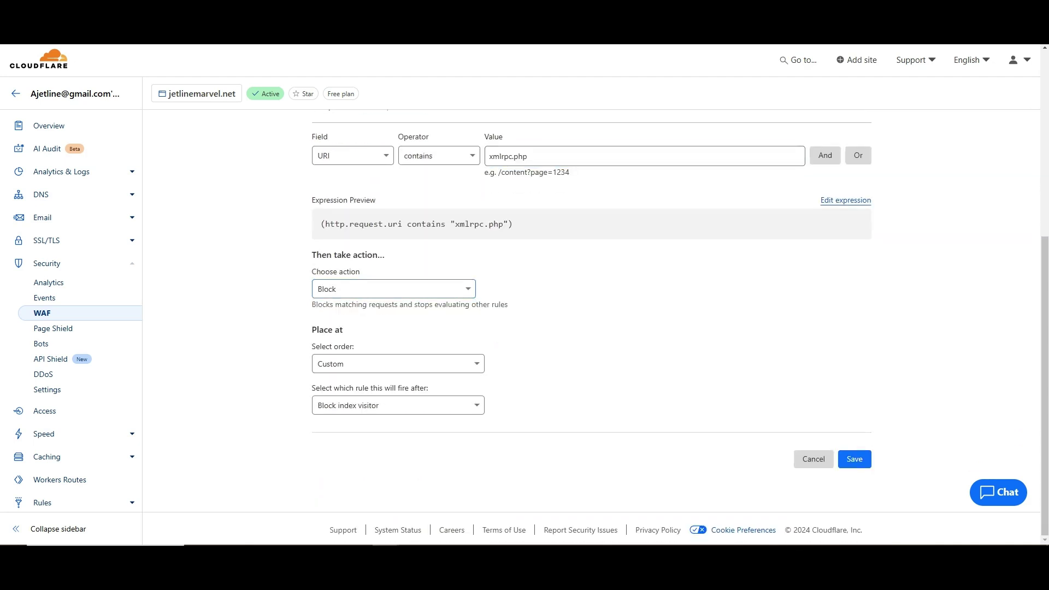
{"action": "left_click", "coordinate": [855, 459]}
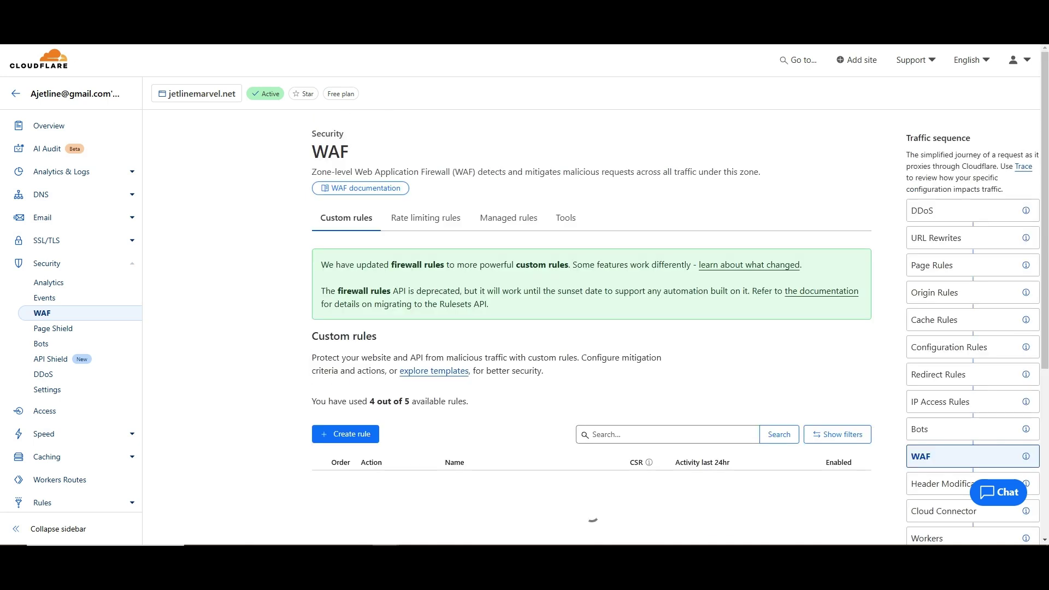
{"action": "scroll", "coordinate": [592, 328], "scroll_direction": "down", "scroll_amount": 5}
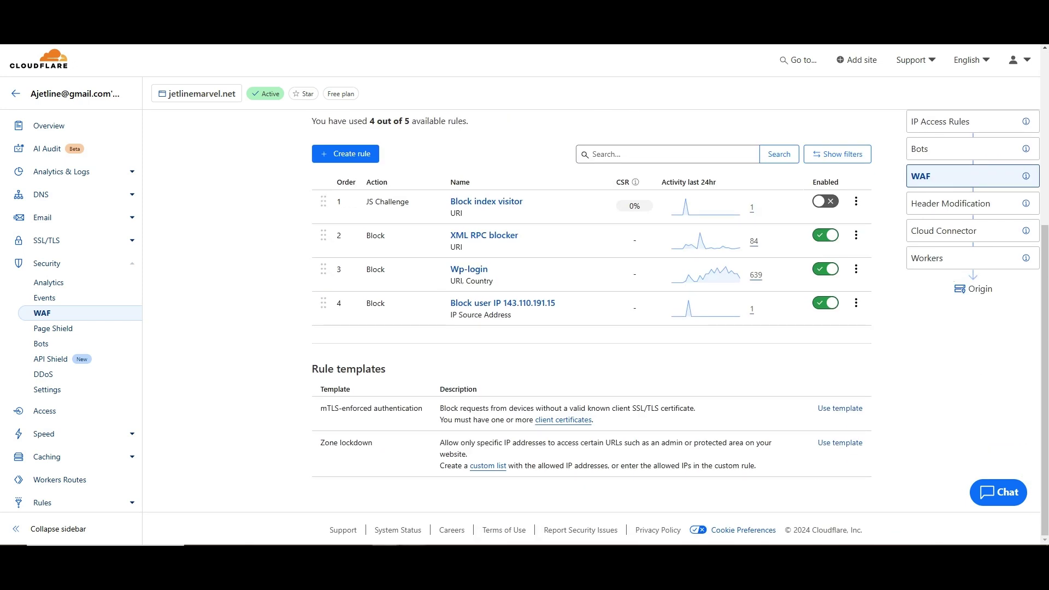
Step: Test the XML RPC blocker by loading jetlinemarvel.net/xmlrpc.php in an incognito browser window and view the resulting page
{"action": "mouse_move", "coordinate": [386, 545]}
{"action": "left_click", "coordinate": [444, 502]}
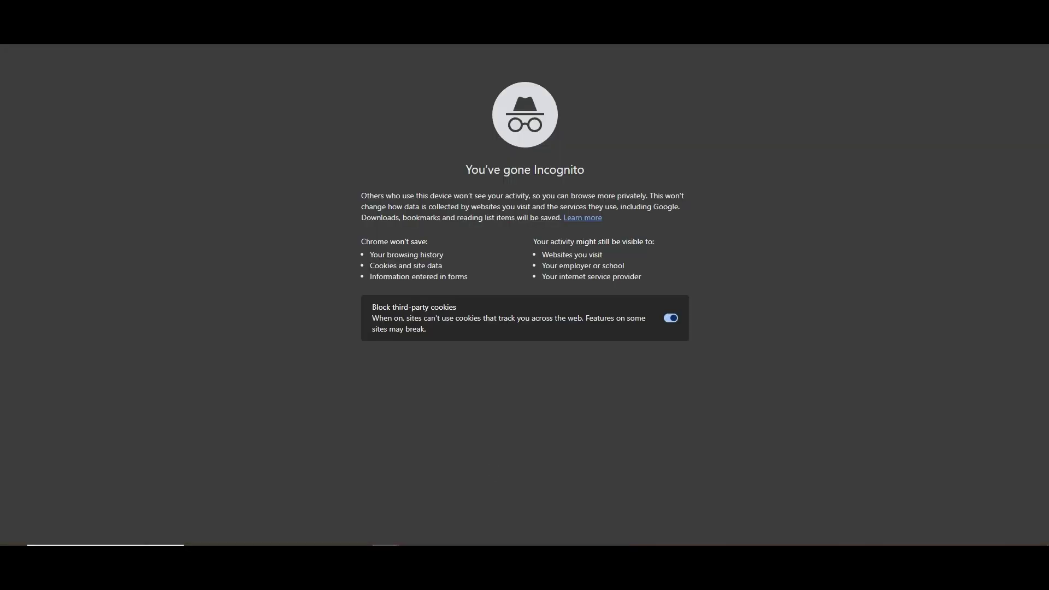
{"action": "type", "text": "je"}
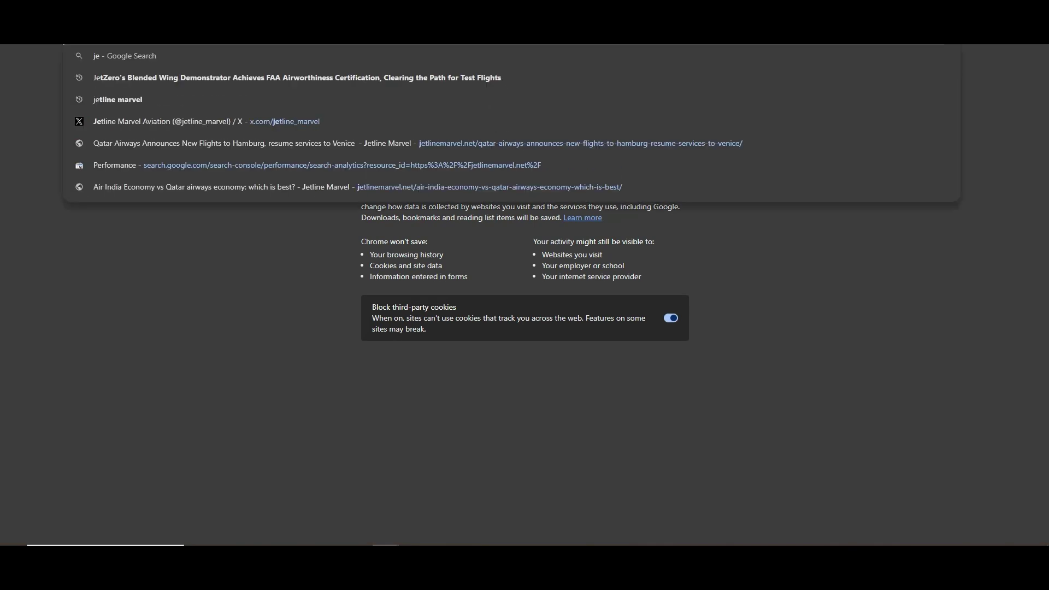
{"action": "type", "text": "tlinemarvel.net/xmlrpc.php"}
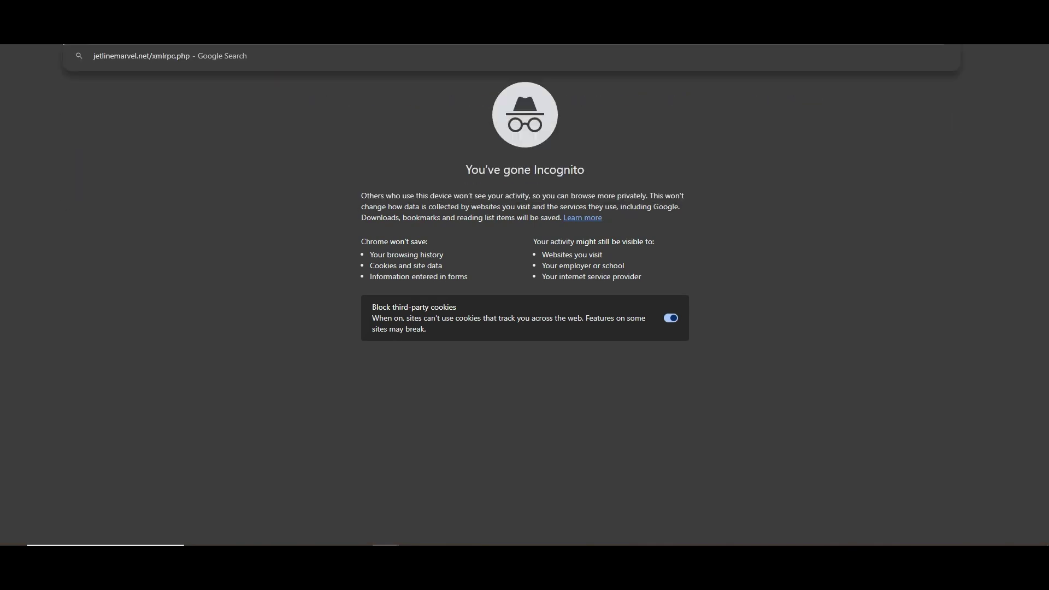
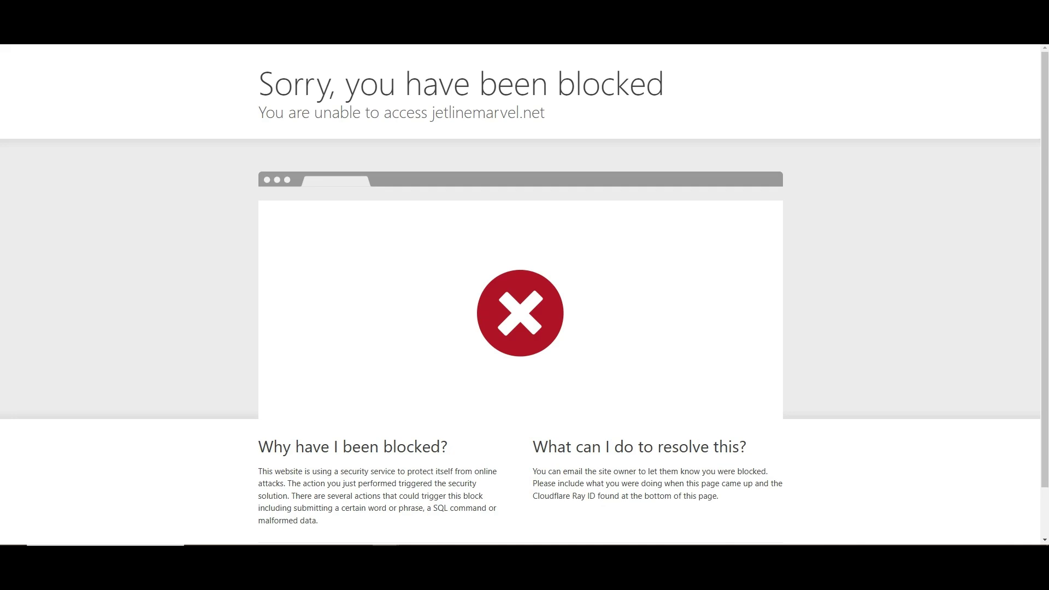
{"action": "scroll", "coordinate": [520, 294], "scroll_direction": "down", "scroll_amount": 1}
{"action": "scroll", "coordinate": [520, 294], "scroll_direction": "up", "scroll_amount": 1}
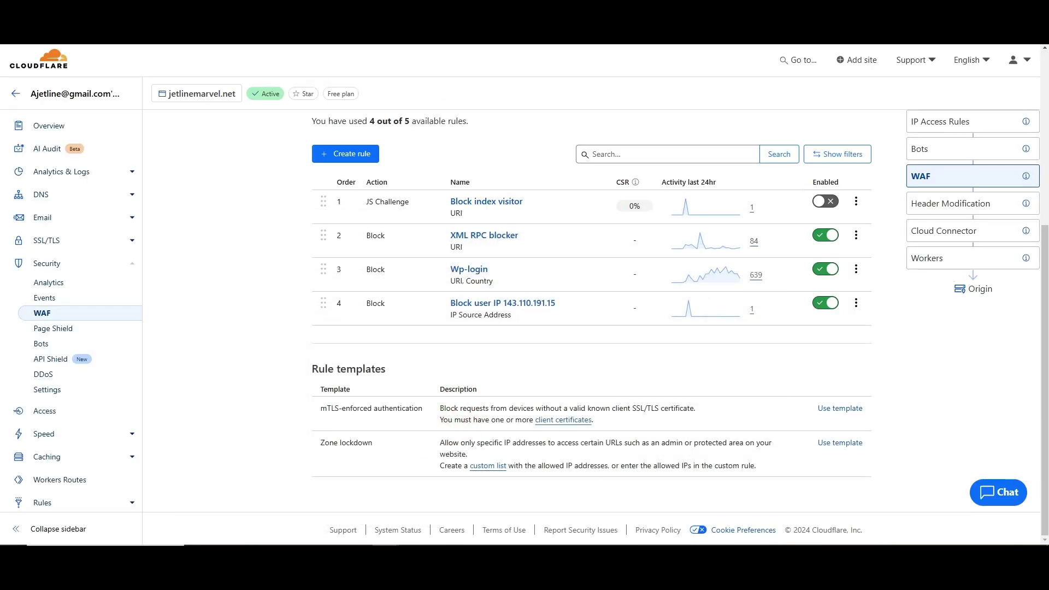
Step: Return to the WAF custom rules and open the Wp-login rule for editing
{"action": "left_click_drag", "start_coordinate": [450, 269], "coordinate": [488, 269]}
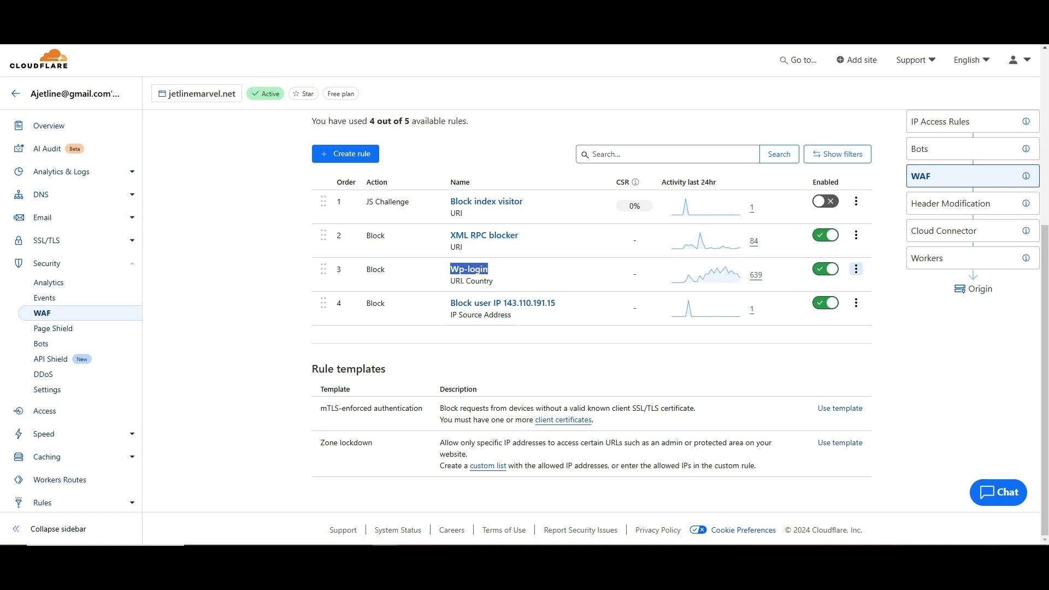
{"action": "left_click", "coordinate": [856, 268]}
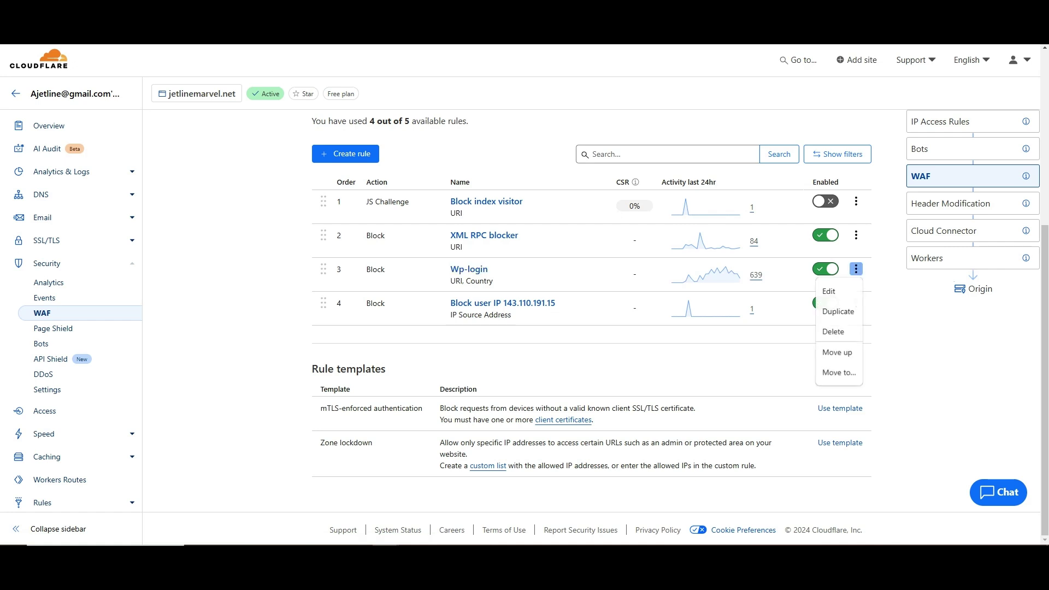
{"action": "left_click", "coordinate": [836, 290]}
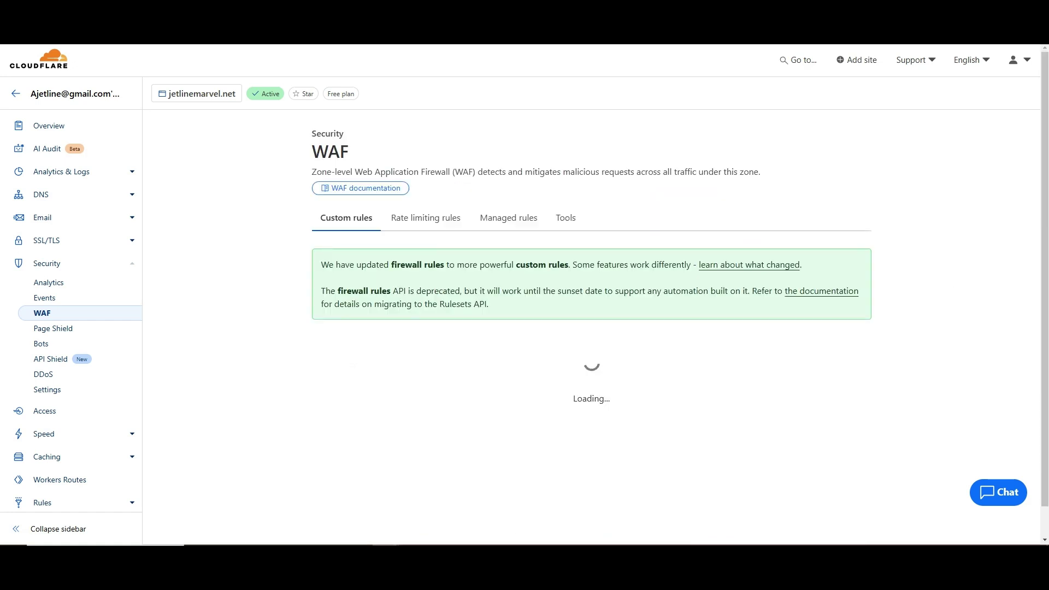
{"action": "scroll", "coordinate": [591, 326], "scroll_direction": "down", "scroll_amount": 3}
{"action": "left_click", "coordinate": [350, 237]}
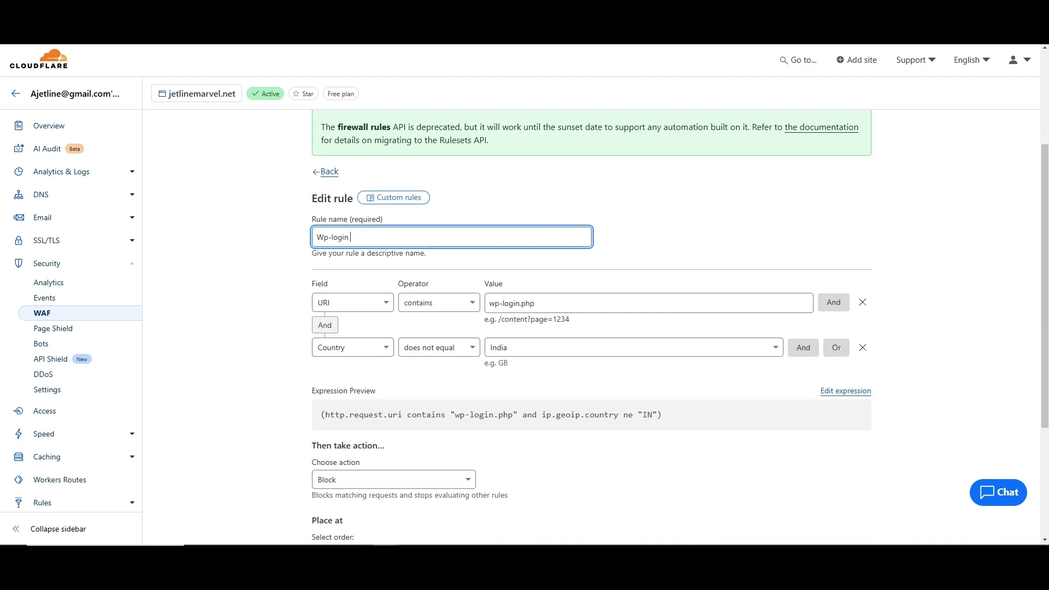
{"action": "key", "text": "ctrl+a"}
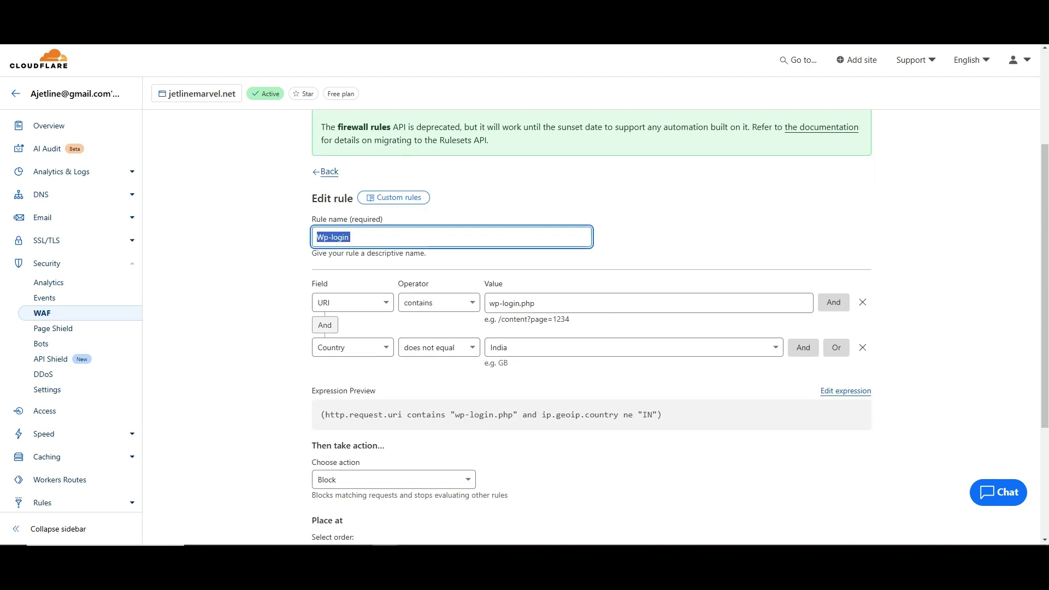
{"action": "left_click", "coordinate": [350, 237]}
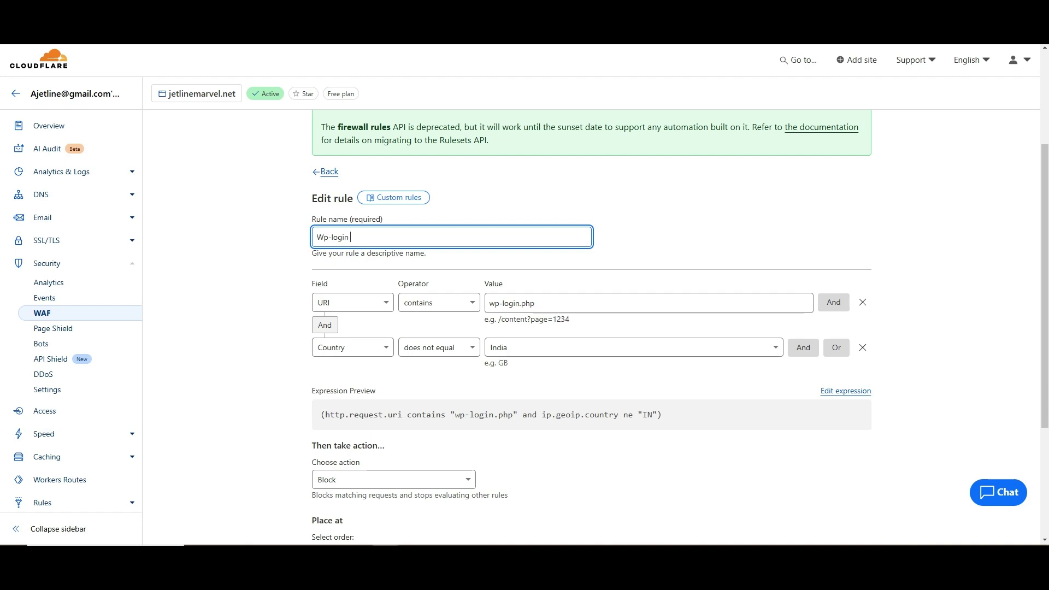
{"action": "key", "text": "ctrl+a"}
{"action": "key", "text": "Home"}
{"action": "type", "text": "Bloker"}
{"action": "key", "text": "BackSpace"}
{"action": "key", "text": "BackSpace"}
{"action": "key", "text": "BackSpace"}
{"action": "key", "text": "BackSpace"}
{"action": "key", "text": "BackSpace"}
{"action": "key", "text": "BackSpace"}
{"action": "key", "text": "BackSpace"}
Step: Review the Wp-login rule's conditions, URI contains wp-login.php and Country does not equal India, plus its Block action and firing order
{"action": "scroll", "coordinate": [592, 328], "scroll_direction": "down", "scroll_amount": 3}
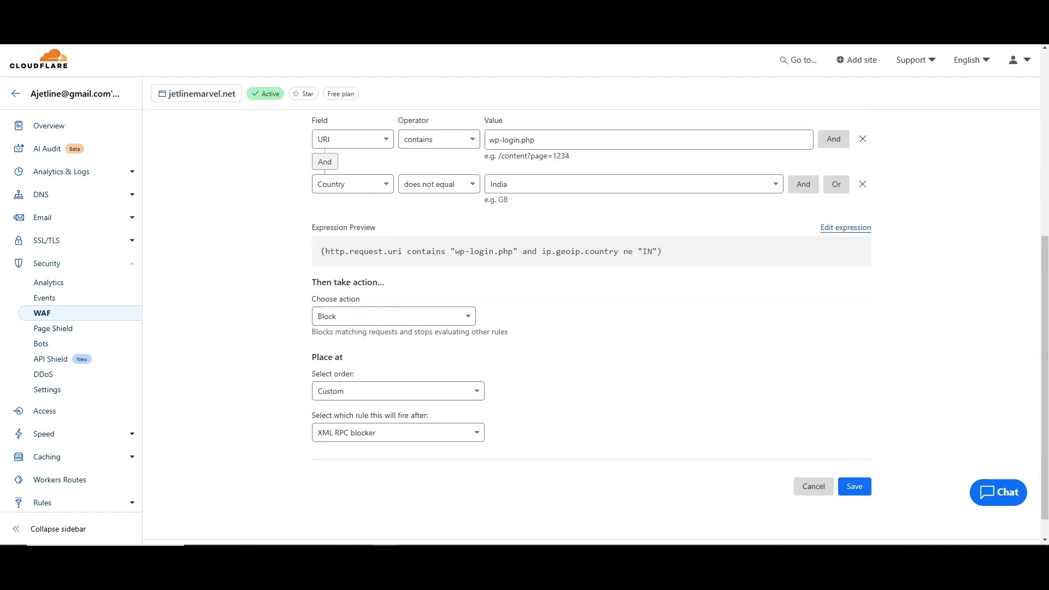
{"action": "scroll", "coordinate": [592, 328], "scroll_direction": "up", "scroll_amount": 4}
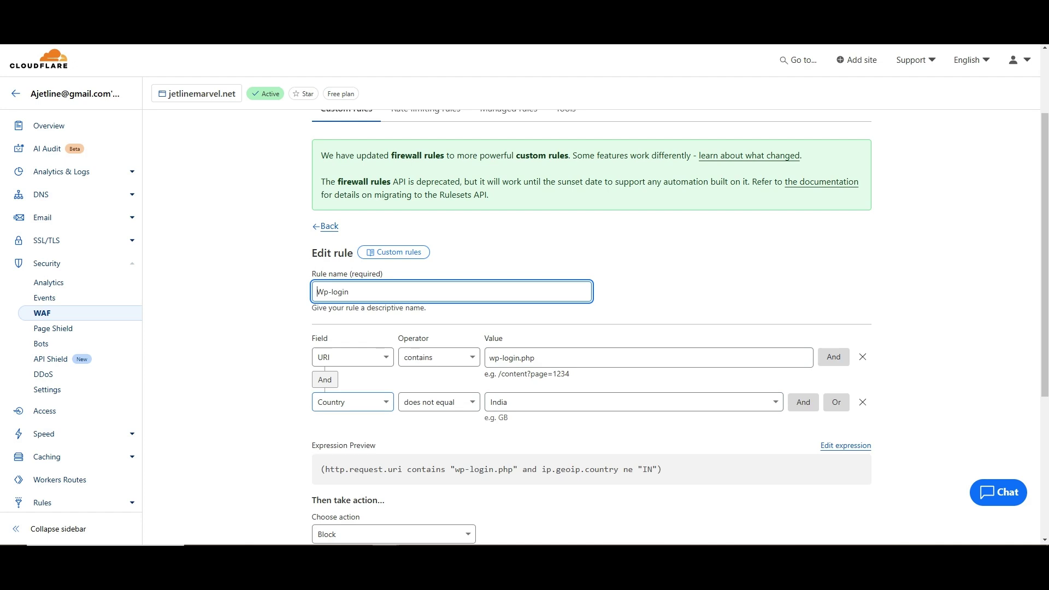
{"action": "left_click", "coordinate": [352, 402]}
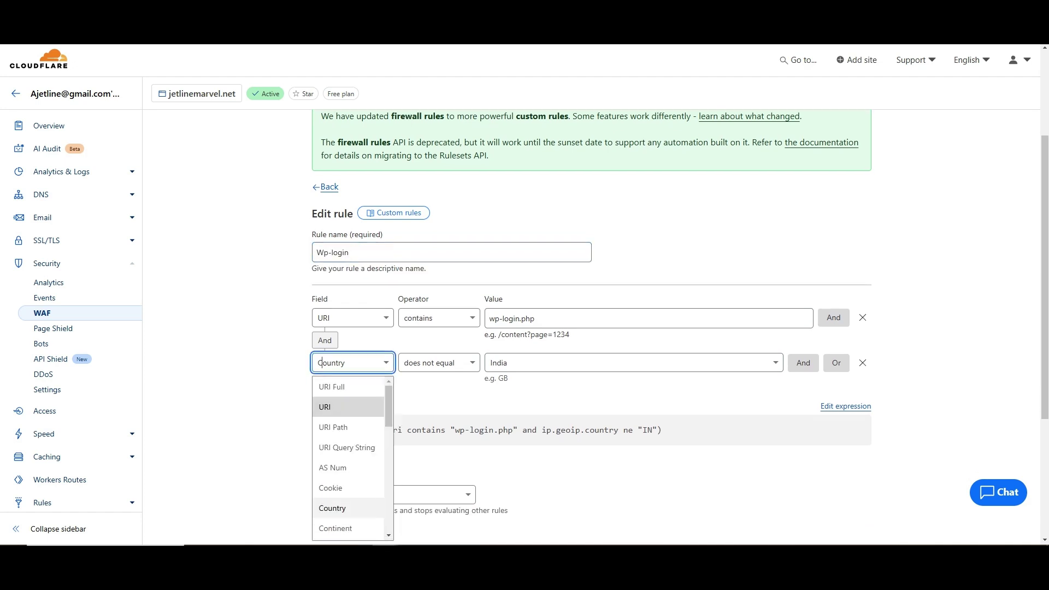
{"action": "key", "text": "Escape"}
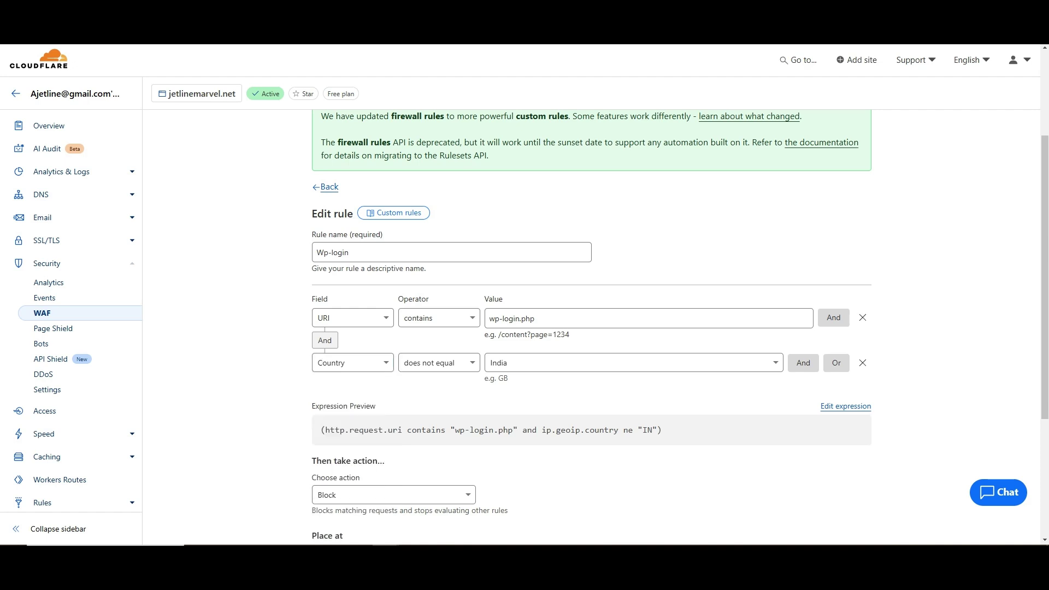
{"action": "left_click", "coordinate": [439, 363]}
{"action": "key", "text": "Up"}
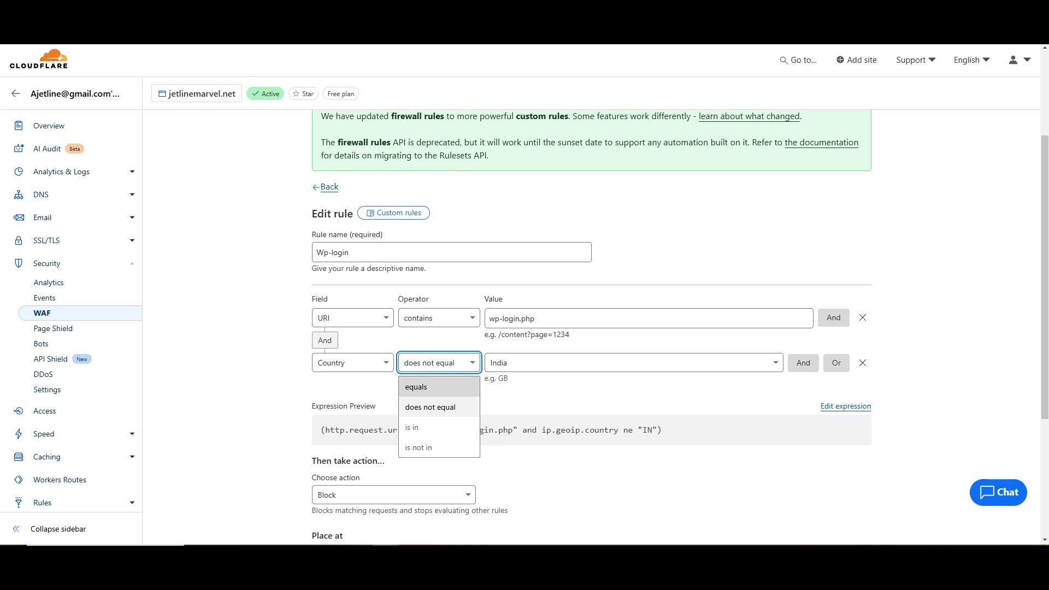
{"action": "left_click", "coordinate": [430, 407]}
{"action": "left_click", "coordinate": [494, 363]}
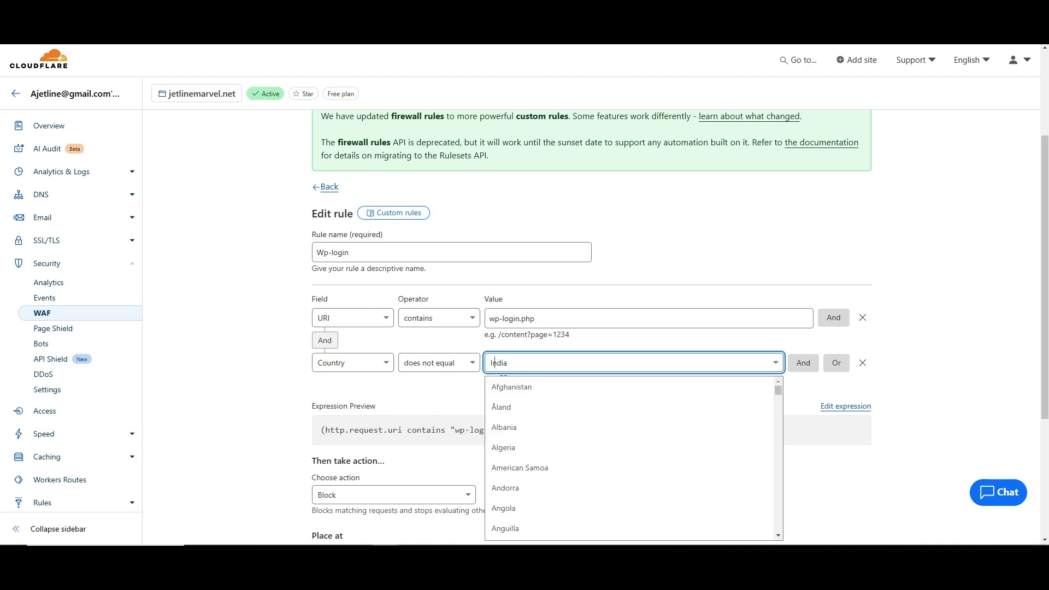
{"action": "key", "text": "Escape"}
{"action": "key", "text": "Tab"}
{"action": "scroll", "coordinate": [591, 327], "scroll_direction": "down", "scroll_amount": 4}
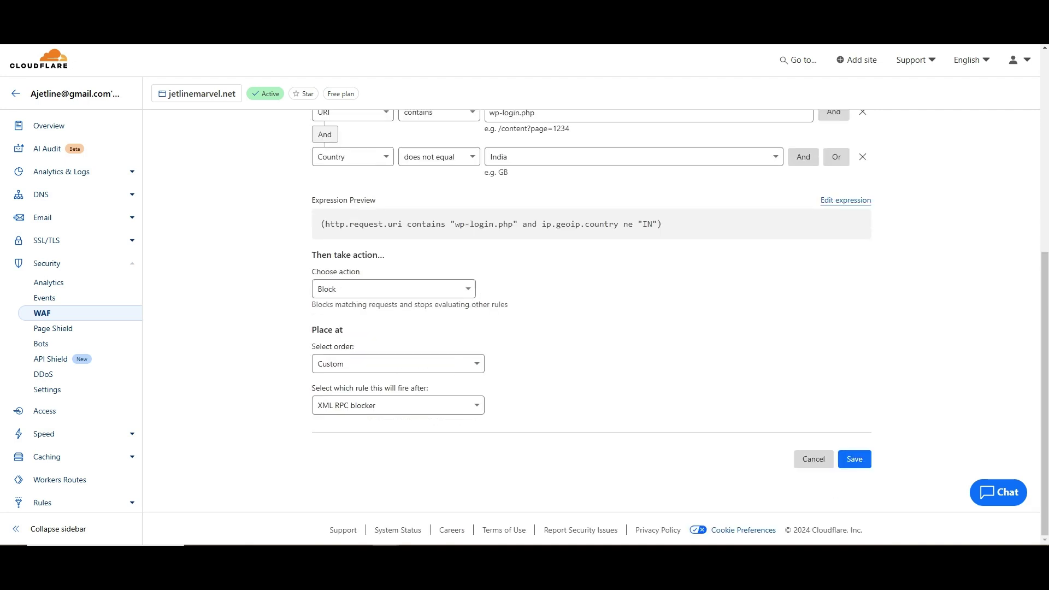
{"action": "scroll", "coordinate": [592, 328], "scroll_direction": "up", "scroll_amount": 6}
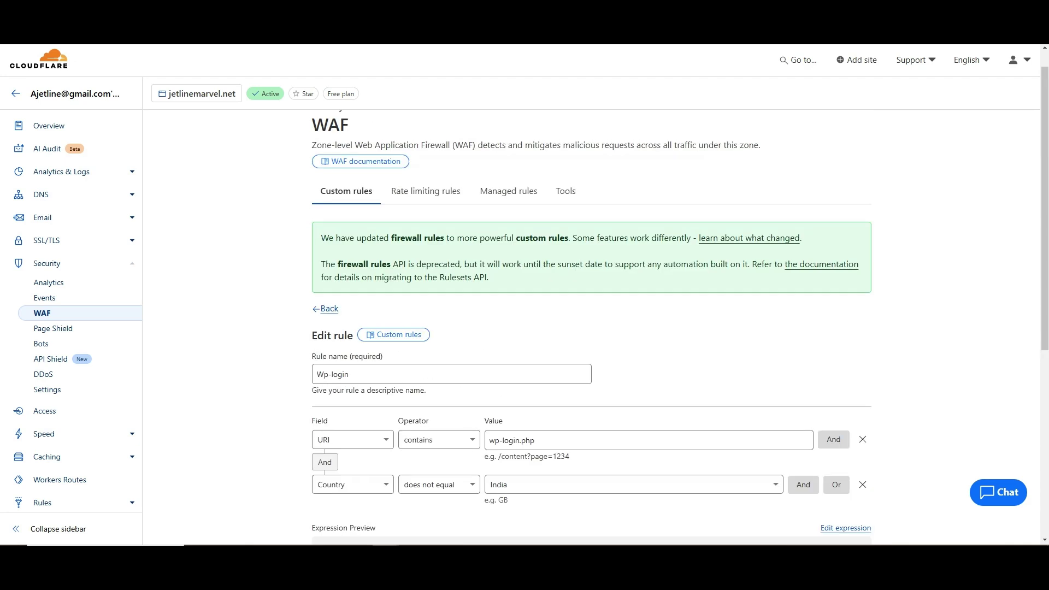
Step: Leave the Wp-login rule without saving and open the Block index visitor rule for editing
{"action": "left_click", "coordinate": [41, 313]}
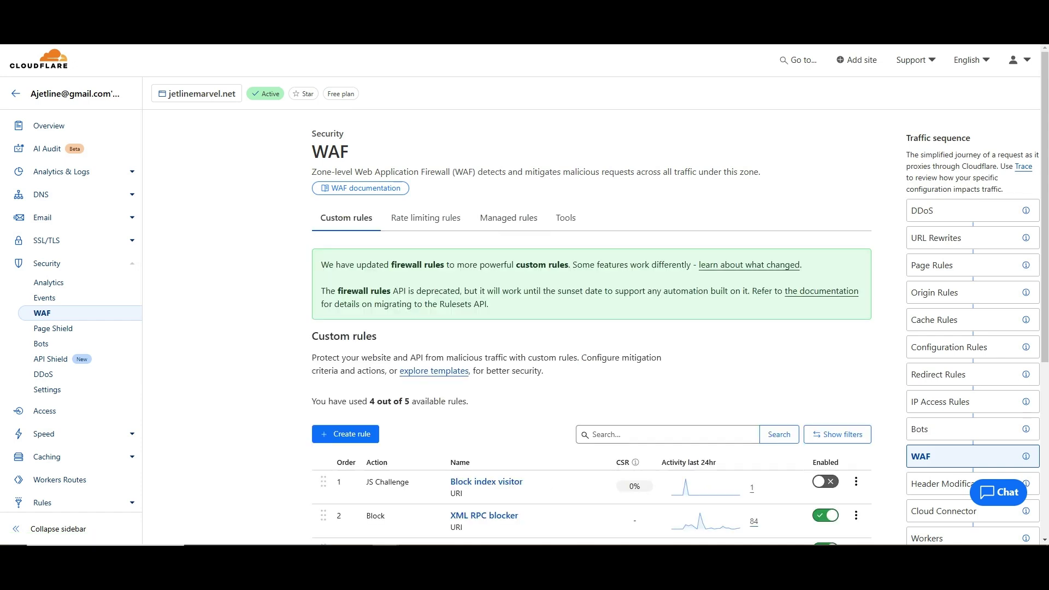
{"action": "scroll", "coordinate": [590, 328], "scroll_direction": "down", "scroll_amount": 4}
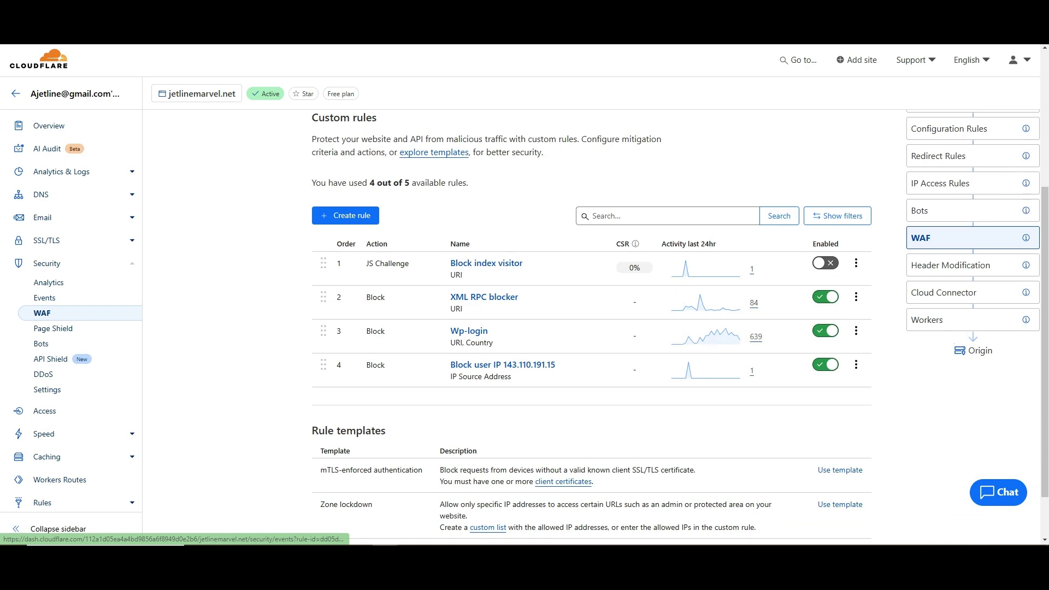
{"action": "left_click", "coordinate": [855, 263]}
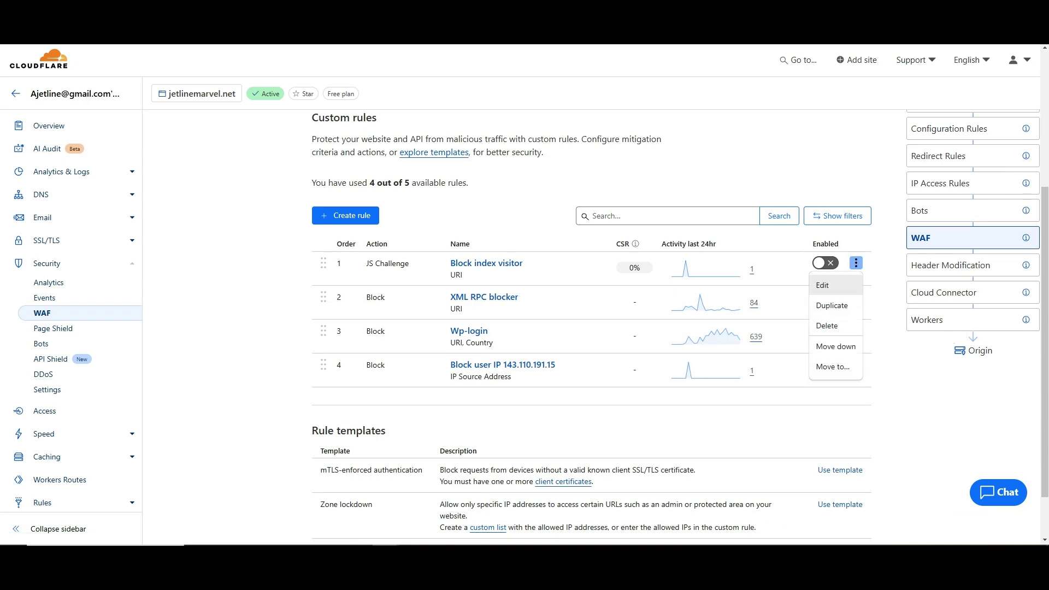
{"action": "left_click", "coordinate": [823, 285]}
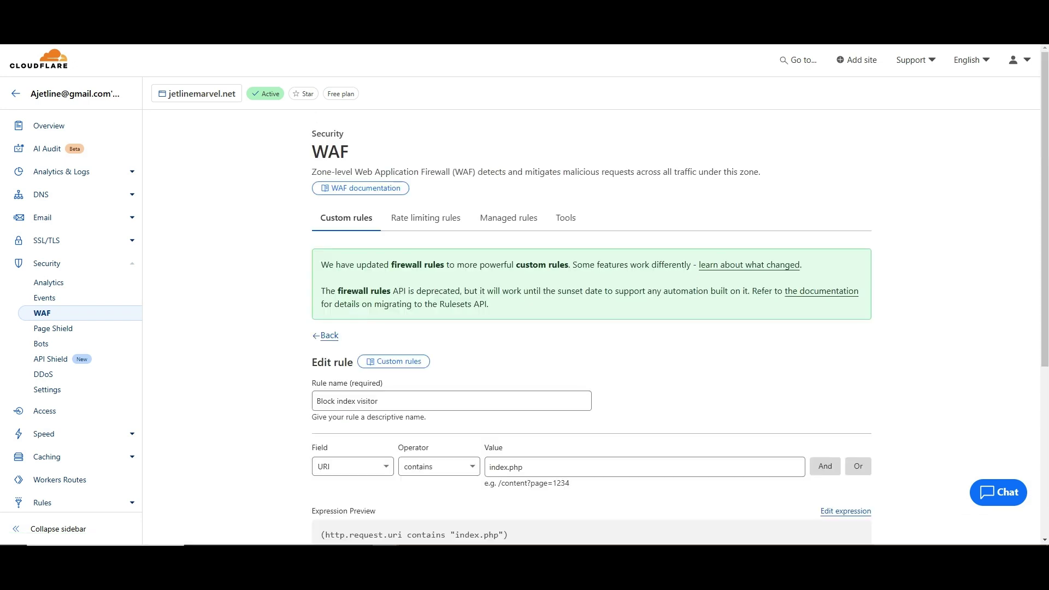
Step: Review the Block index visitor rule's URI contains index.php condition, keep JS Challenge as its action, save it and check the rules list
{"action": "scroll", "coordinate": [591, 298], "scroll_direction": "down", "scroll_amount": 4}
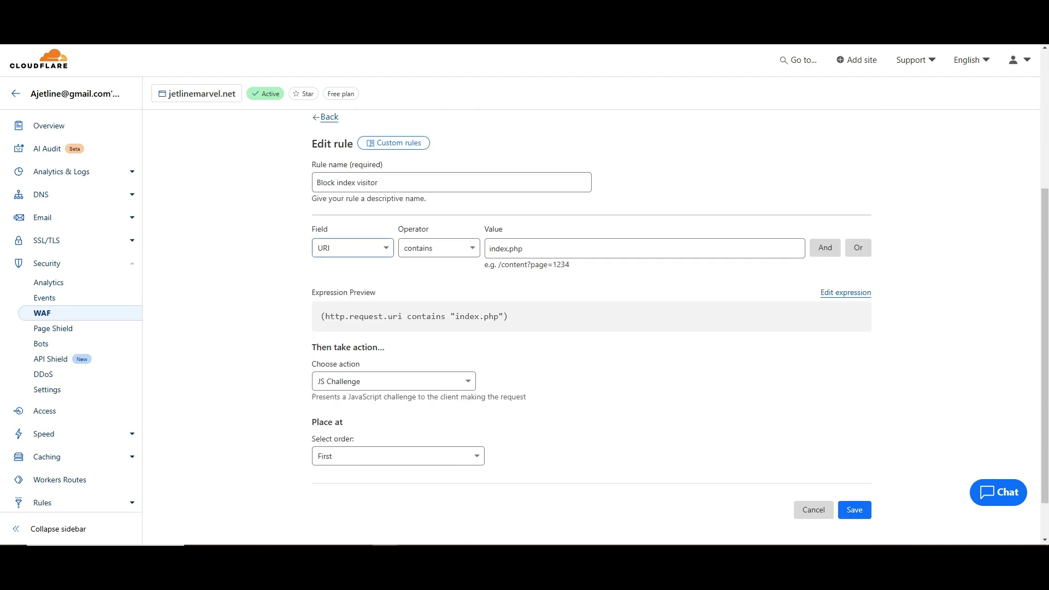
{"action": "left_click", "coordinate": [452, 183]}
{"action": "left_click", "coordinate": [439, 248]}
{"action": "left_click", "coordinate": [644, 248]}
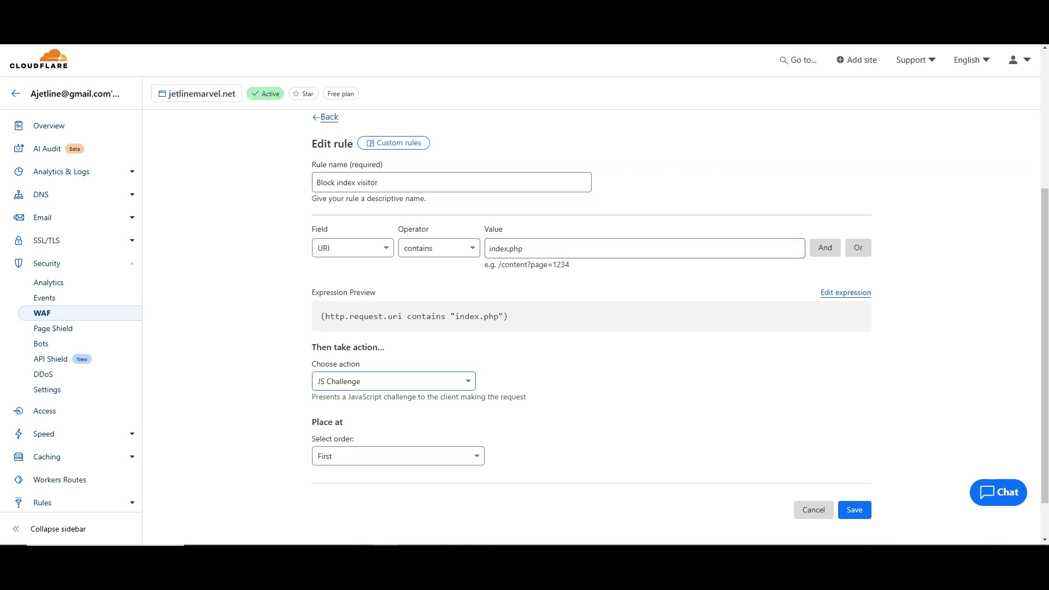
{"action": "left_click", "coordinate": [393, 381]}
{"action": "key", "text": "Escape"}
{"action": "scroll", "coordinate": [592, 324], "scroll_direction": "down", "scroll_amount": 1}
{"action": "left_click", "coordinate": [855, 459]}
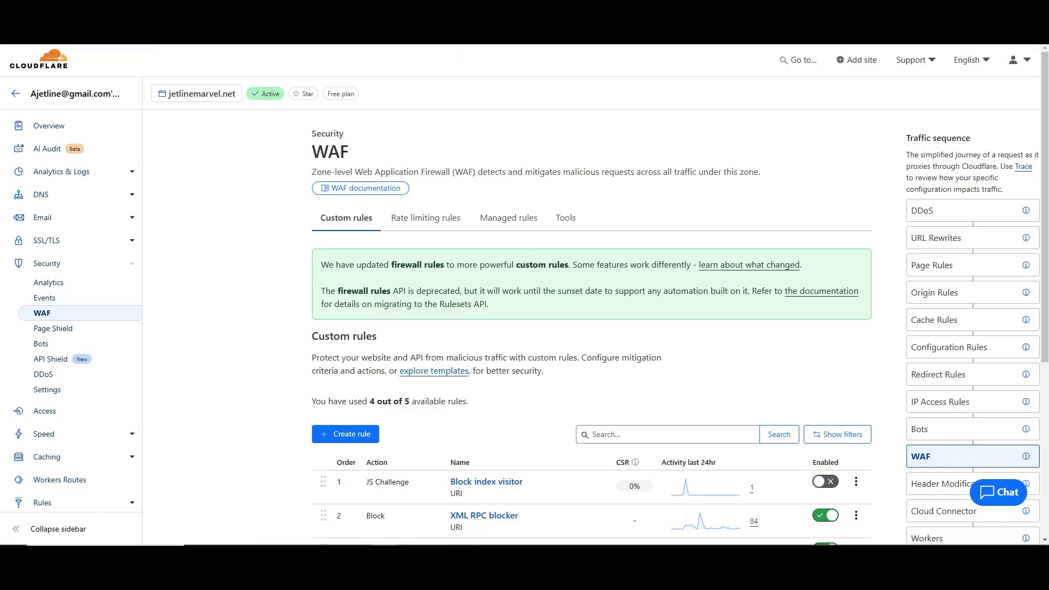
{"action": "scroll", "coordinate": [592, 327], "scroll_direction": "down", "scroll_amount": 4}
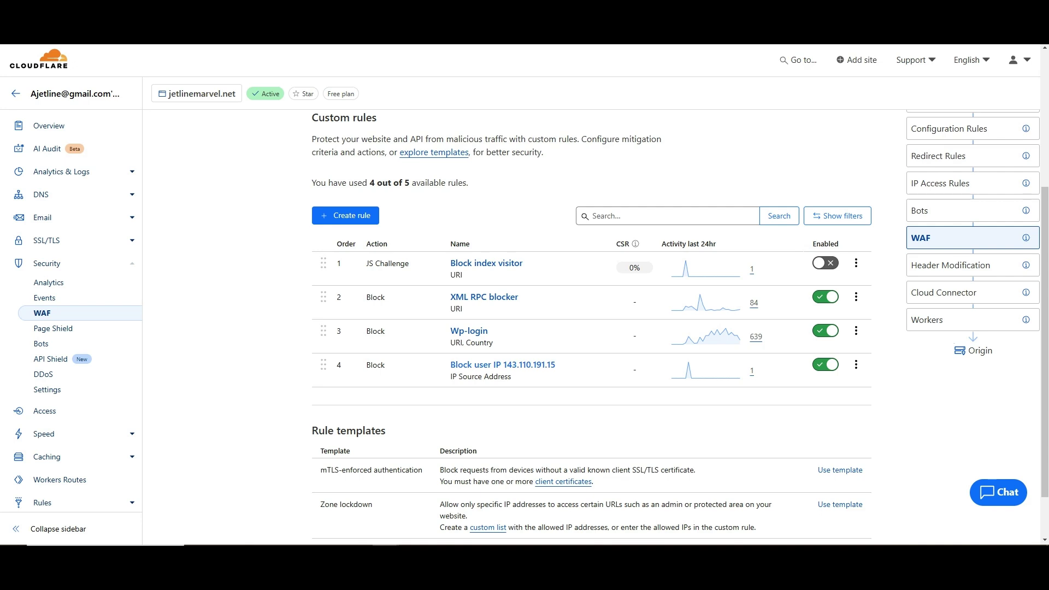
Step: View Security Analytics for the site, go back to the WAF custom rules, and open the Bots protection settings
{"action": "right_click", "coordinate": [61, 284]}
{"action": "left_click", "coordinate": [48, 282]}
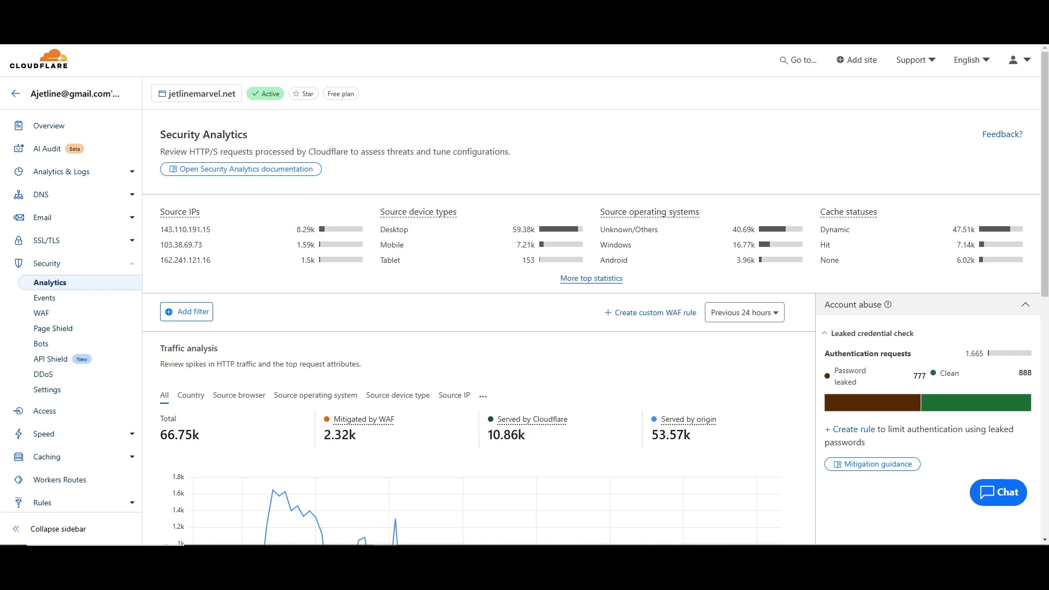
{"action": "key", "text": "alt+Left"}
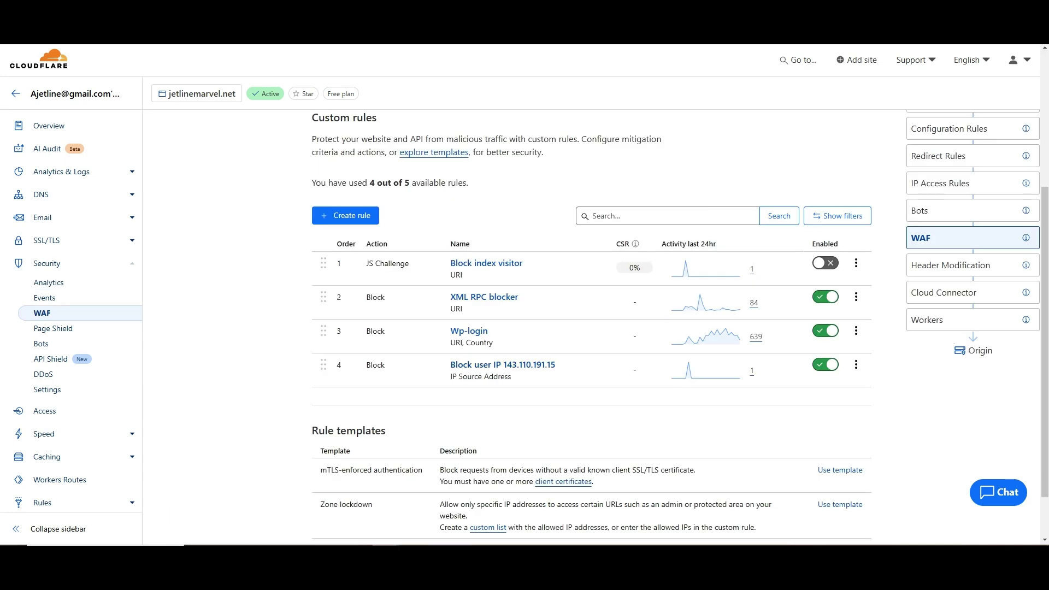
{"action": "key", "text": "alt+Right"}
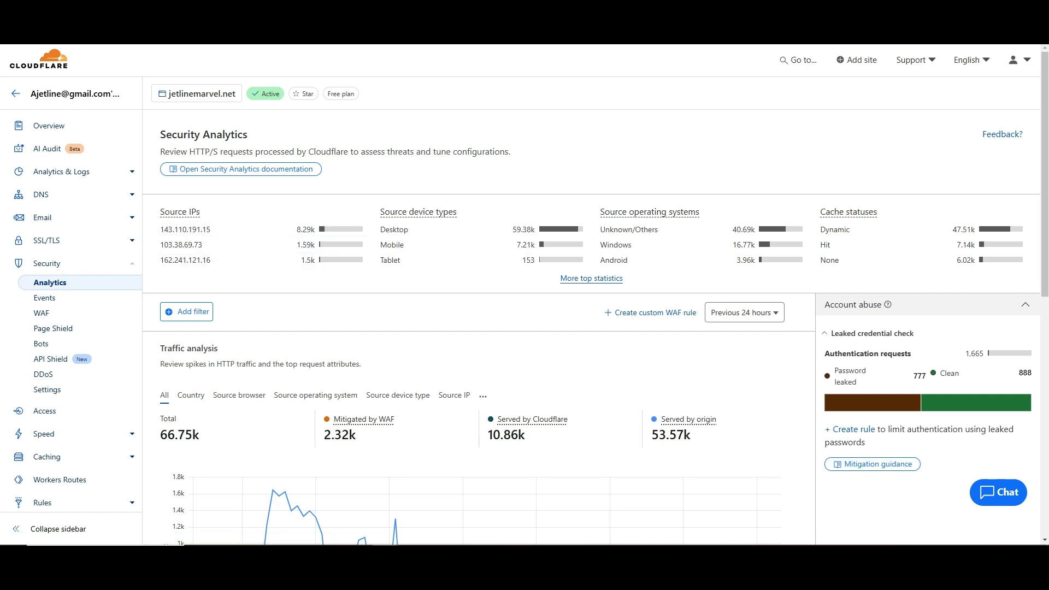
{"action": "key", "text": "alt+Right"}
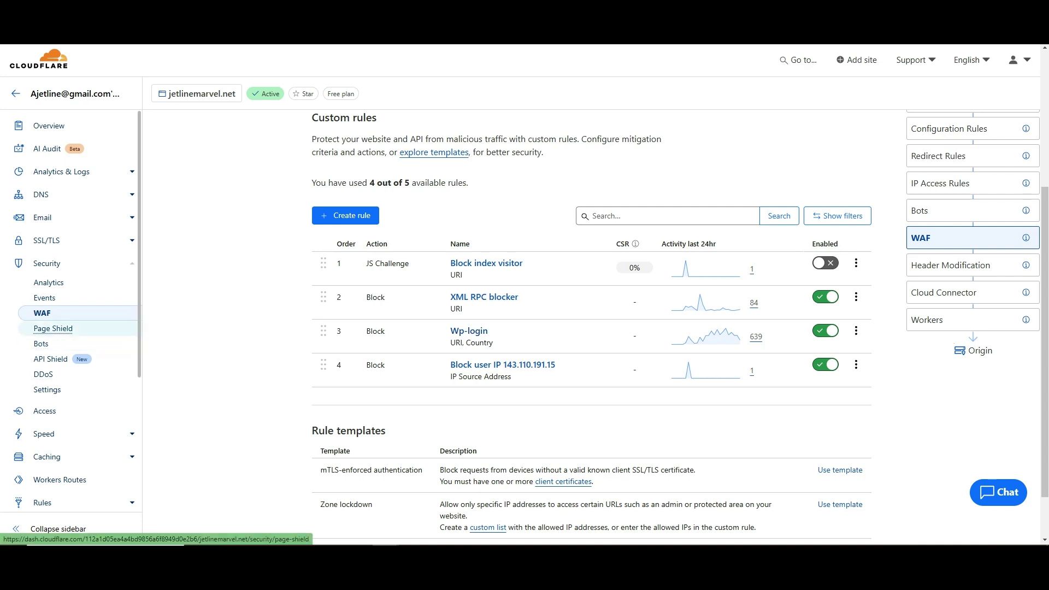
{"action": "left_click", "coordinate": [42, 344]}
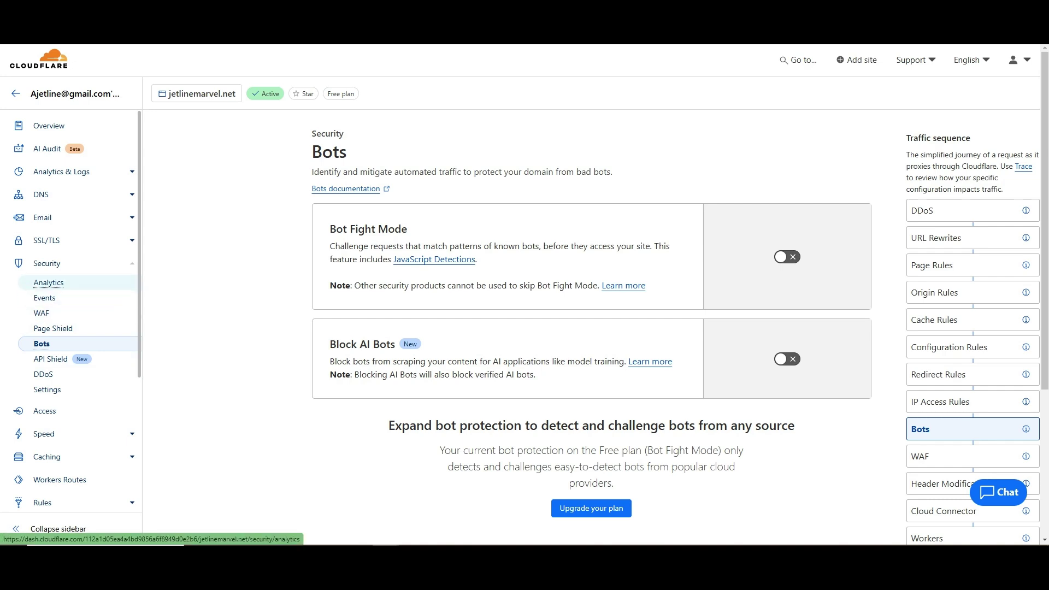
Step: Examine the Security Analytics source IPs, traffic chart, sampled logs and leaked credential check for the previous 24 hours
{"action": "left_click", "coordinate": [48, 283]}
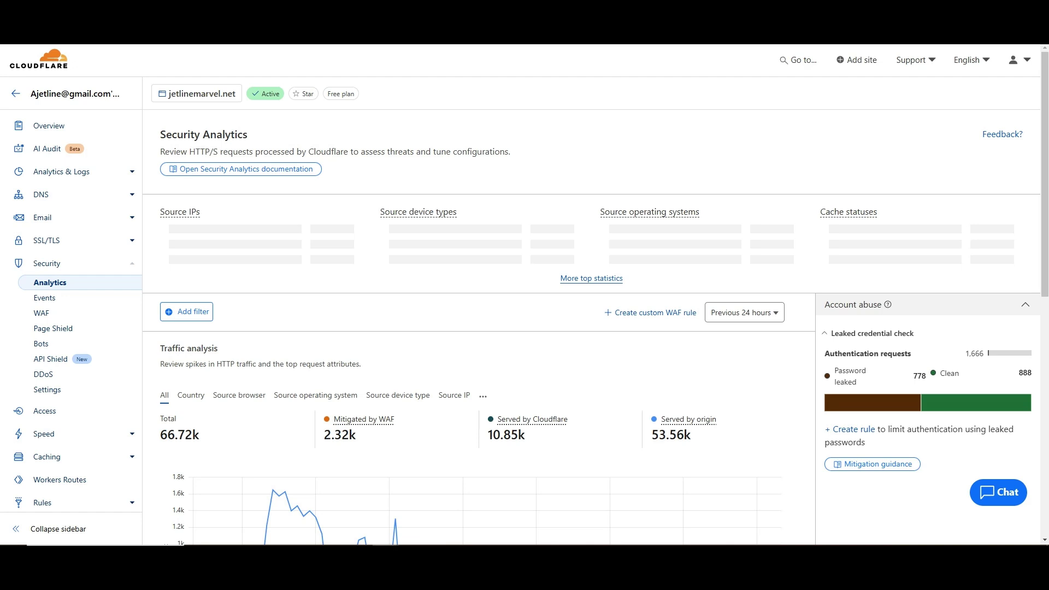
{"action": "scroll", "coordinate": [597, 465], "scroll_direction": "down", "scroll_amount": 2}
{"action": "scroll", "coordinate": [597, 464], "scroll_direction": "down", "scroll_amount": 7}
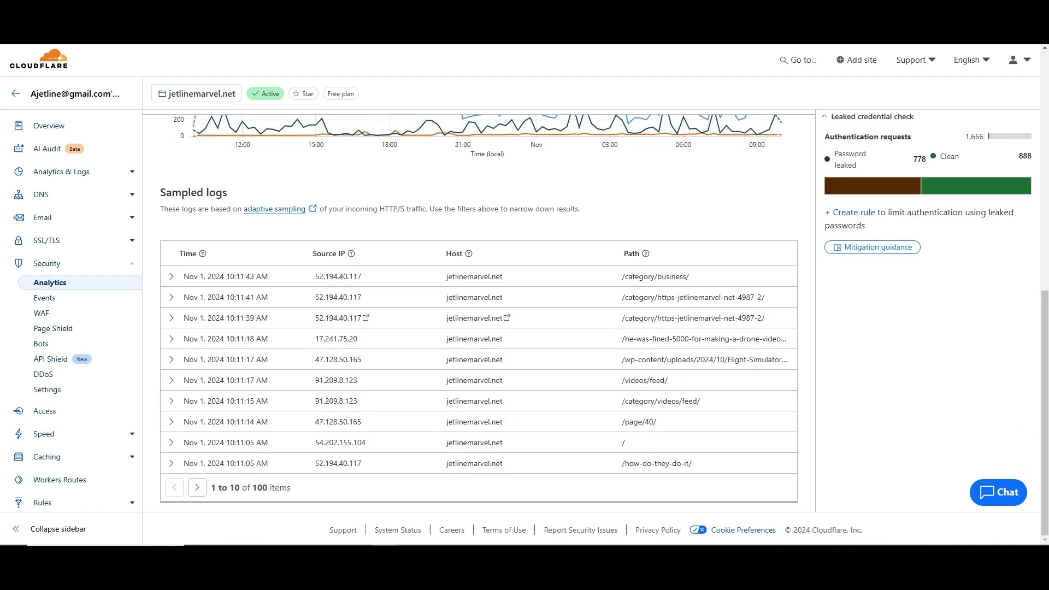
{"action": "scroll", "coordinate": [507, 400], "scroll_direction": "up", "scroll_amount": 7}
{"action": "scroll", "coordinate": [597, 328], "scroll_direction": "up", "scroll_amount": 2}
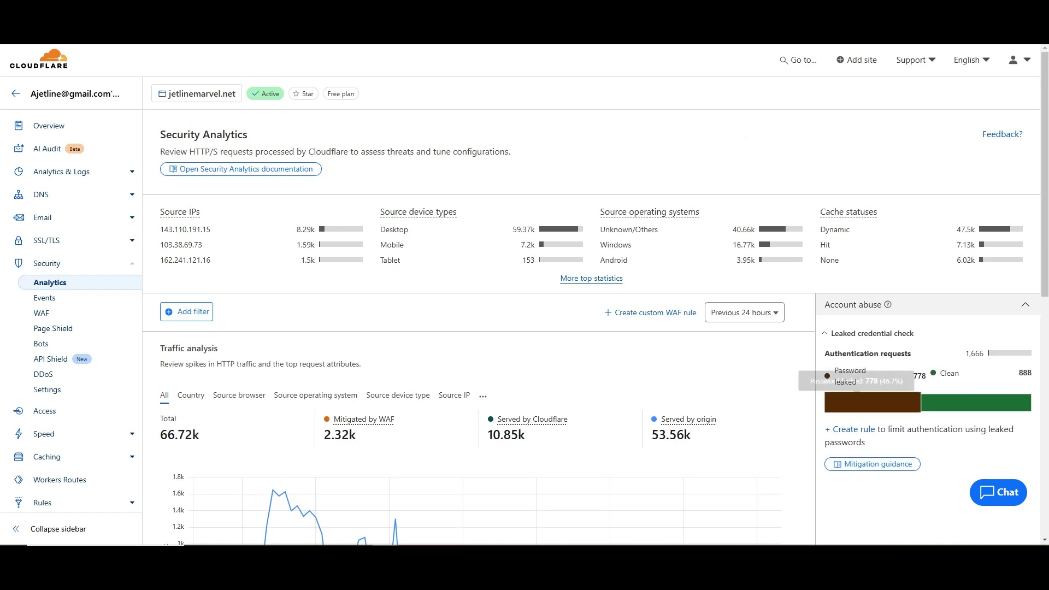
{"action": "mouse_move", "coordinate": [262, 260]}
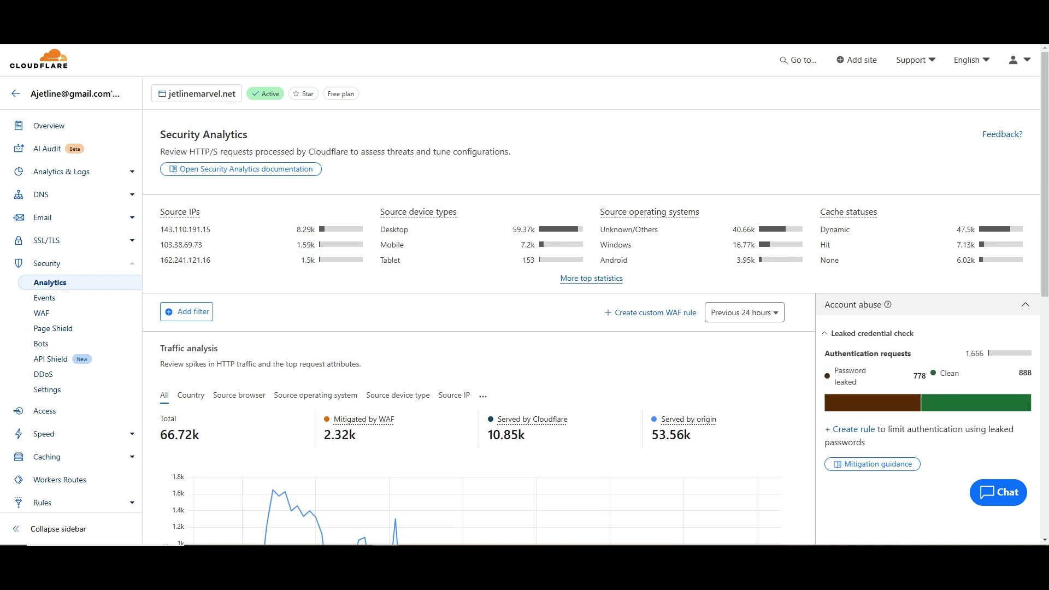